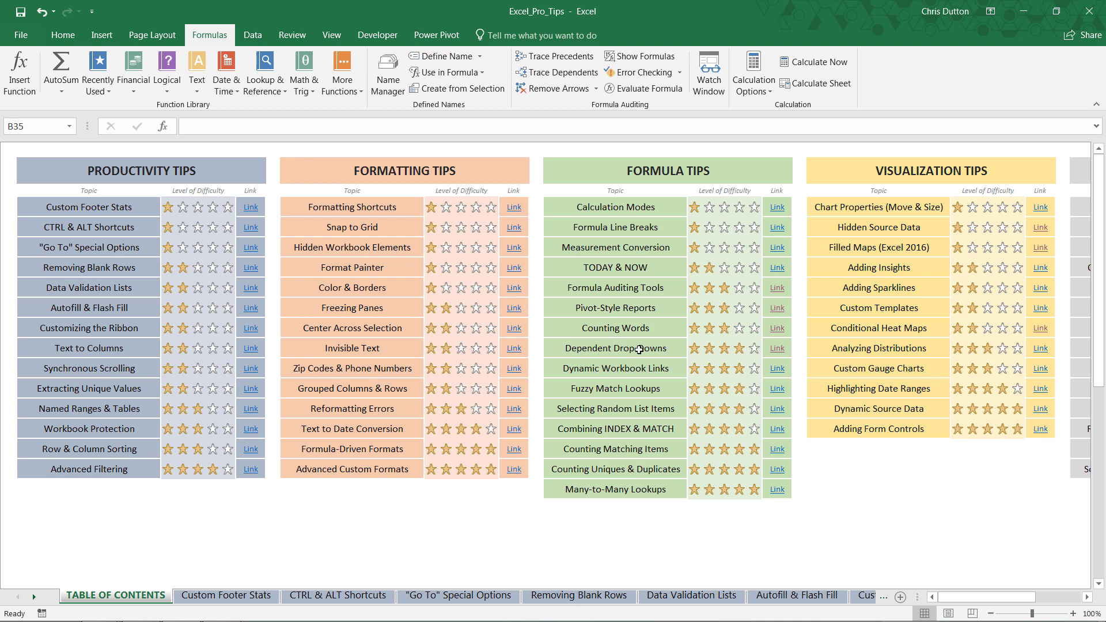
Go to the Dependent Drop-Downs sheet through its topic link in the table of contents.
click(639, 350)
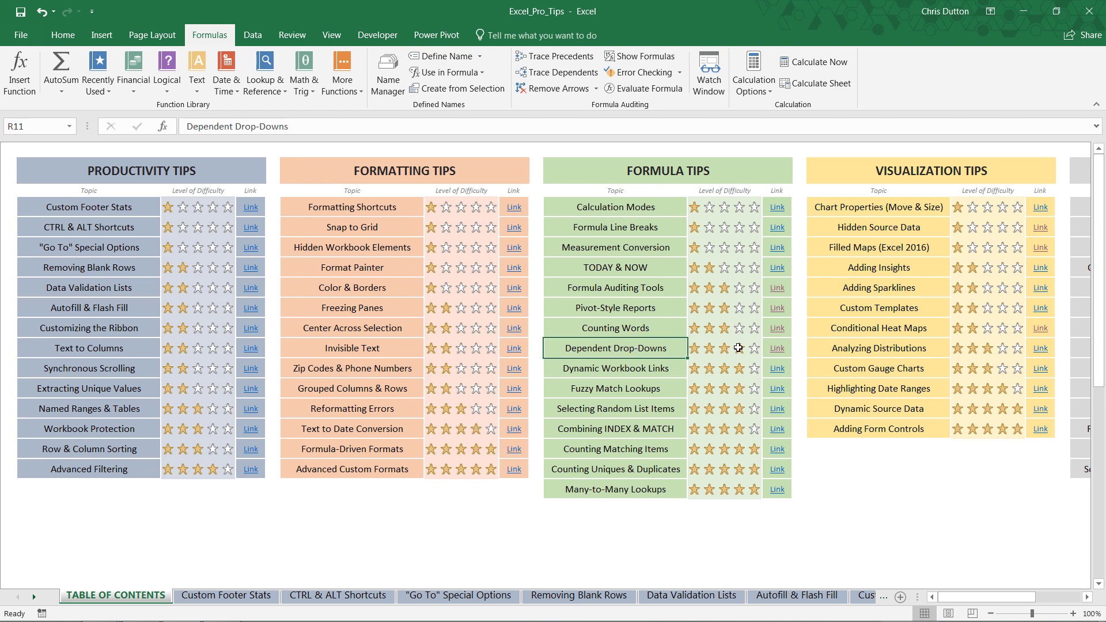
click(777, 350)
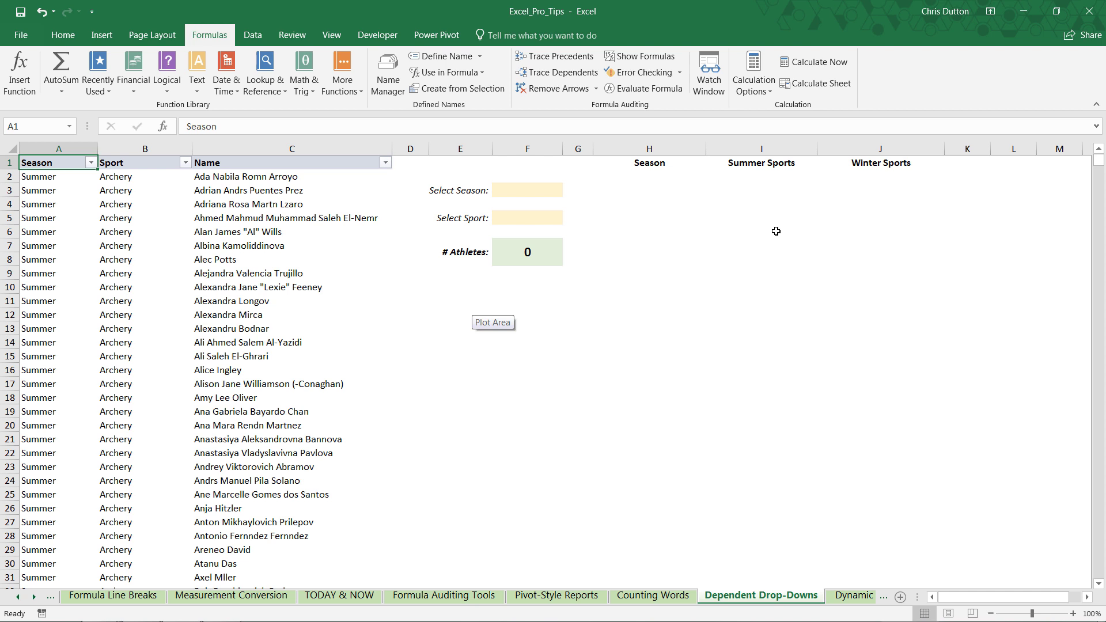
click(531, 192)
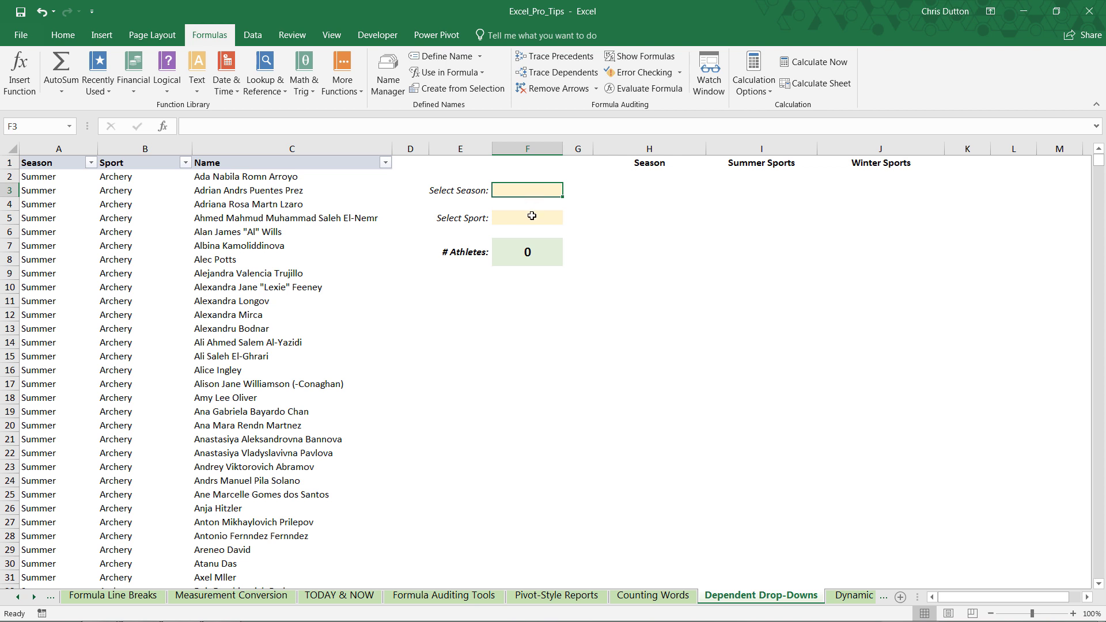
click(532, 215)
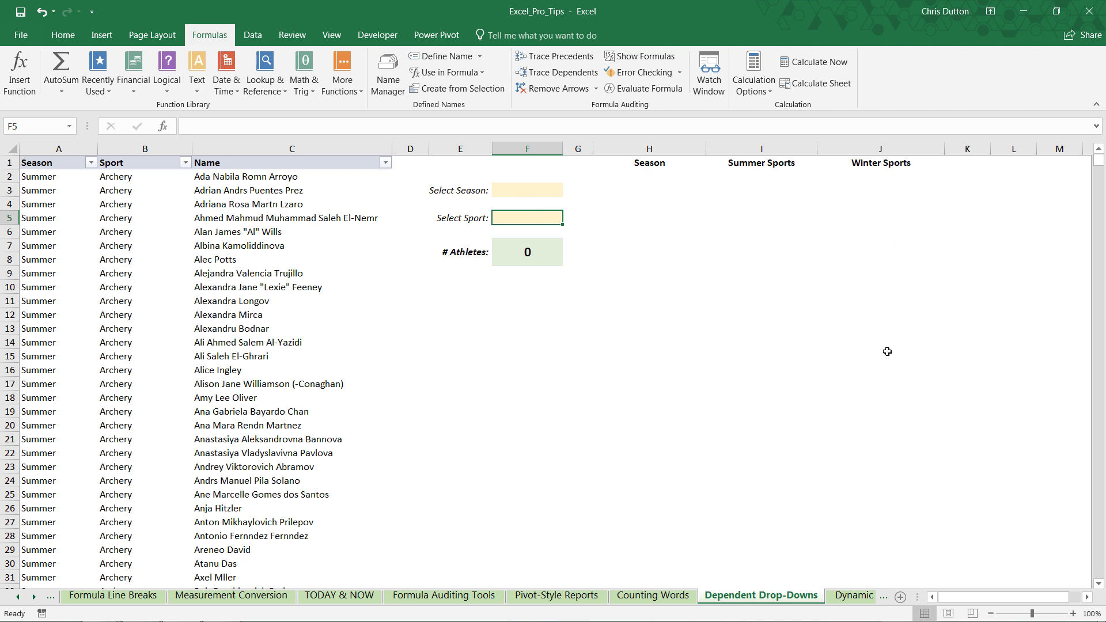
click(514, 191)
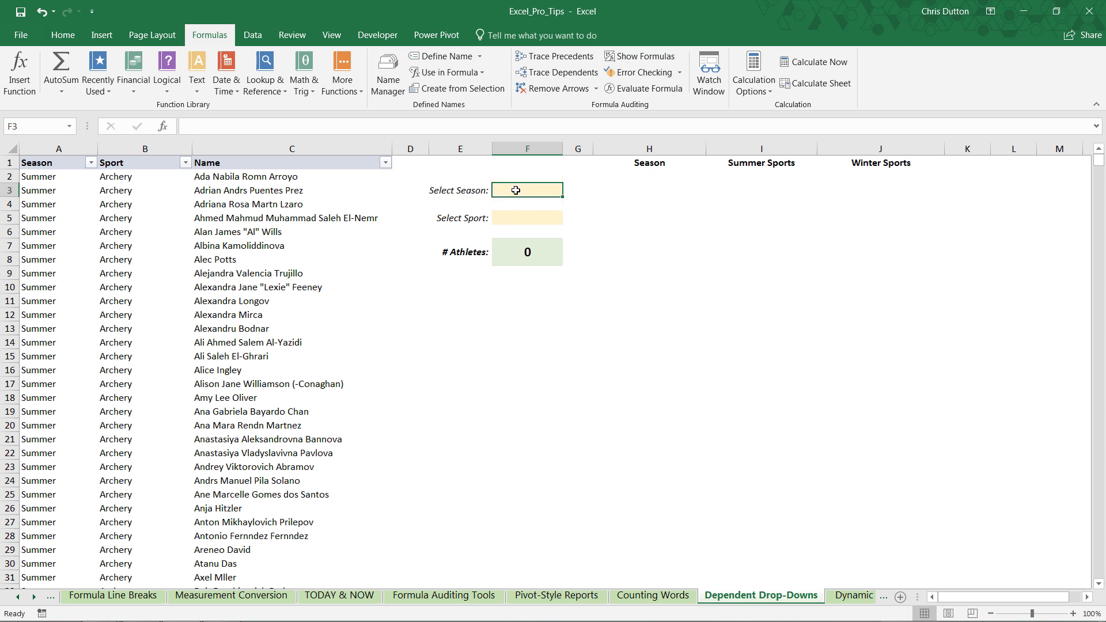
click(524, 251)
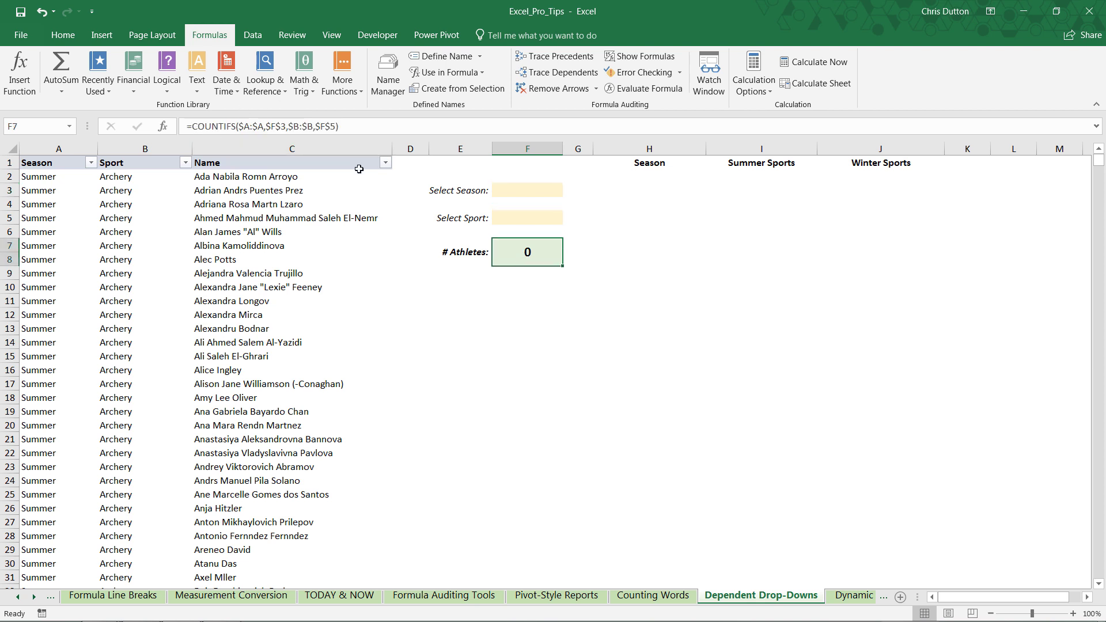
click(506, 219)
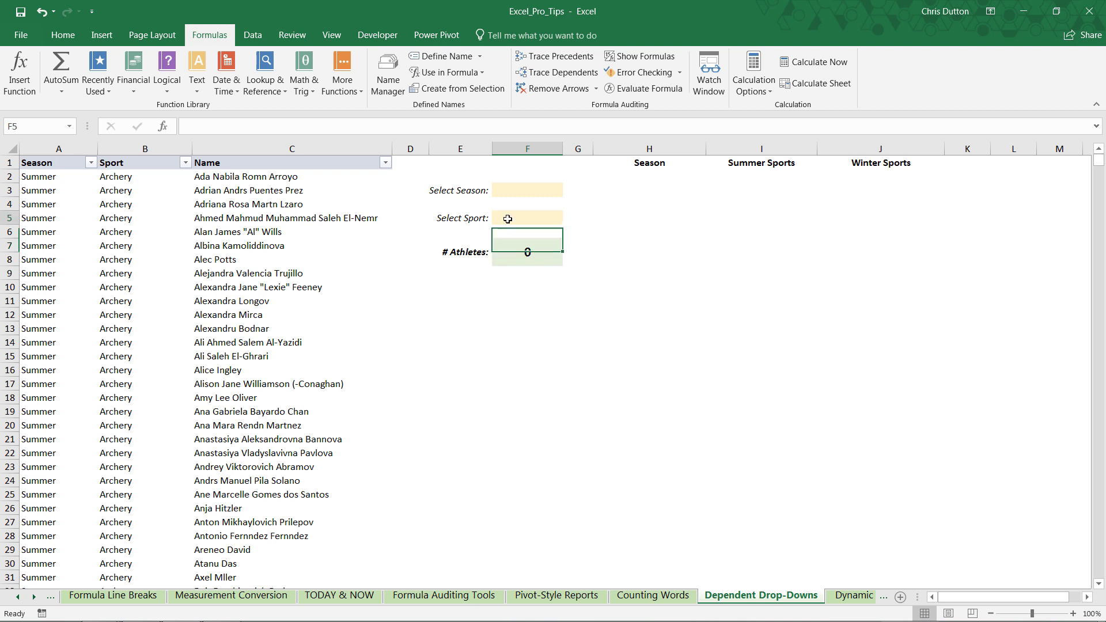
click(512, 191)
click(512, 296)
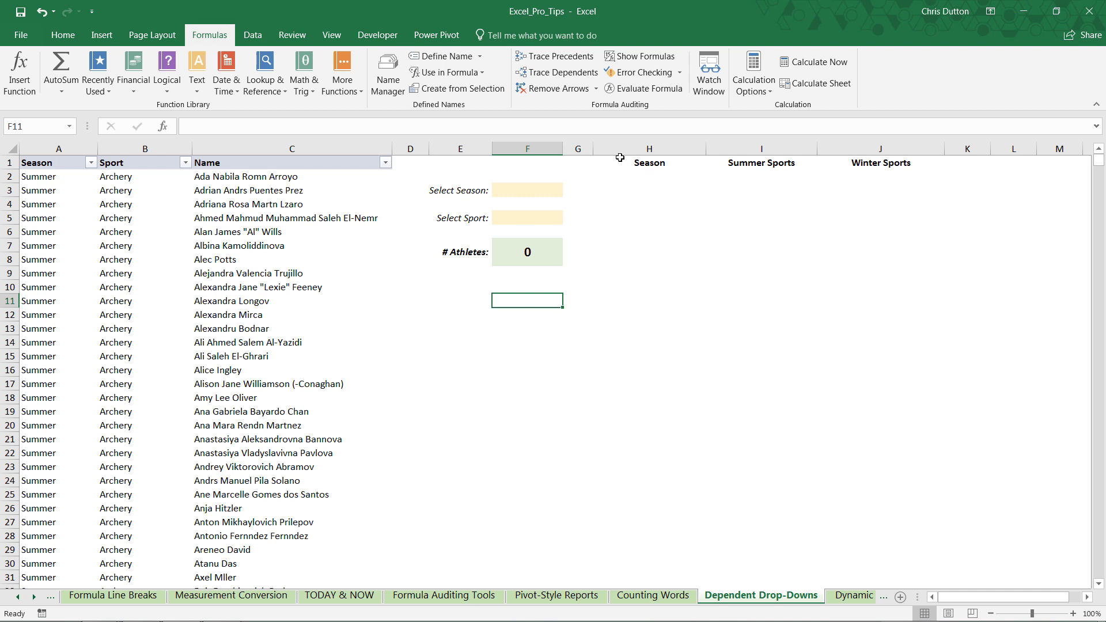
Enter Summer in H2 and Winter in H3 under the Season helper header.
drag(621, 157, 898, 371)
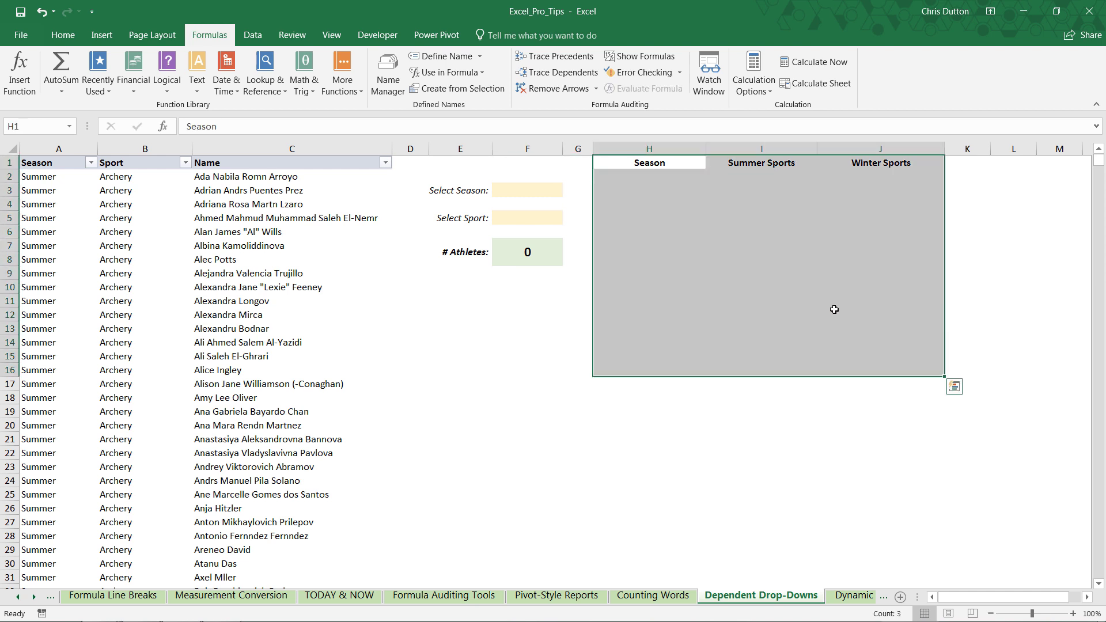
click(635, 176)
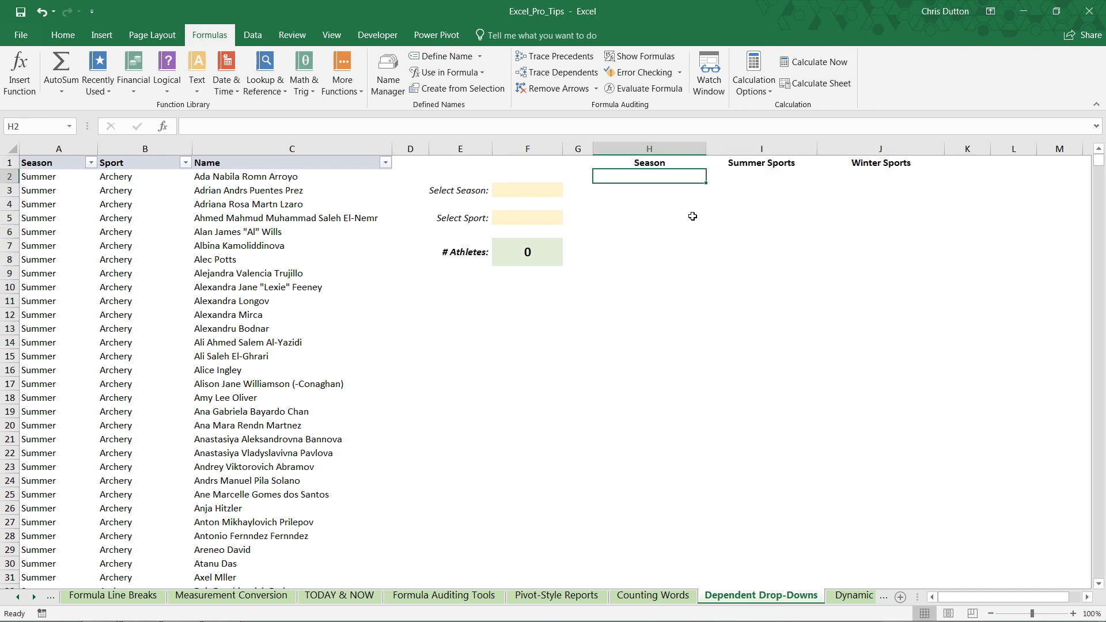
text(Summer)
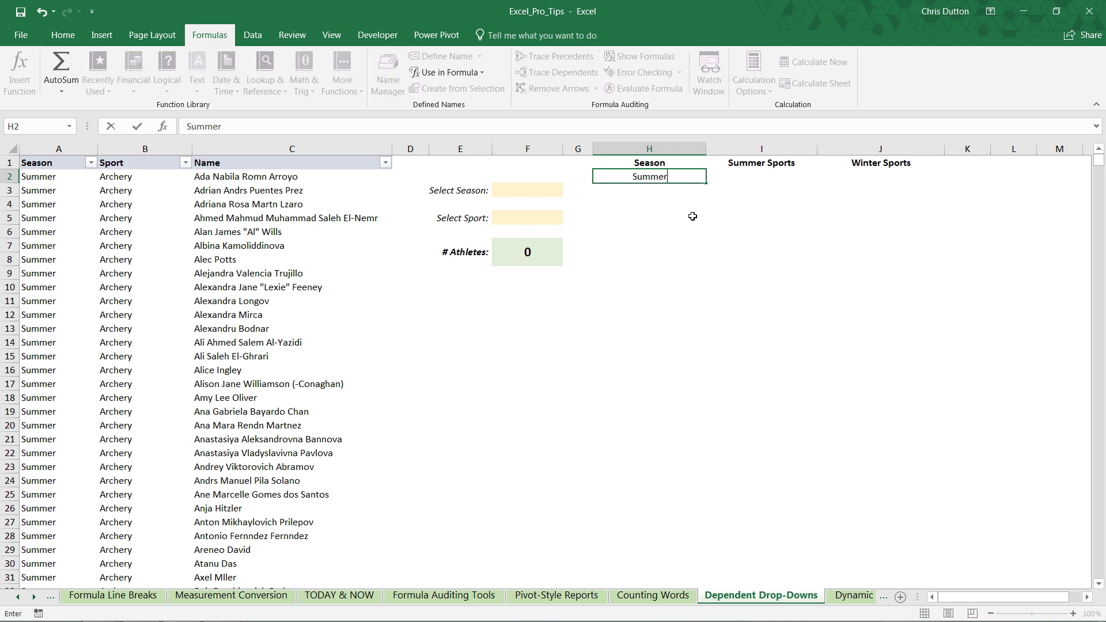
key(Return)
text(Winter)
key(Return)
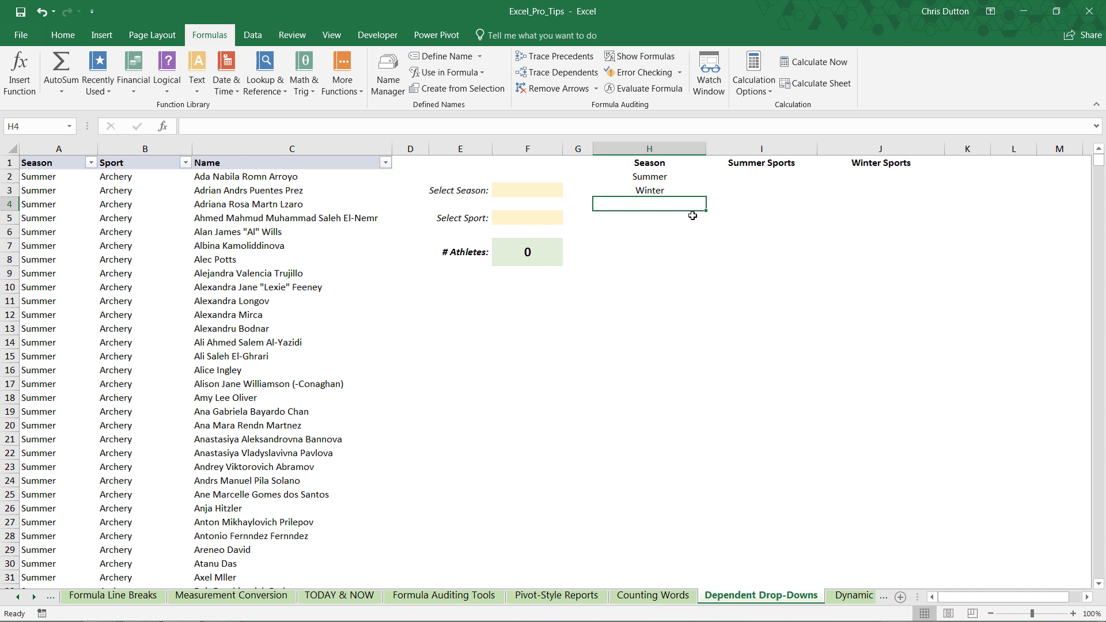
Filter the Season column to show only Summer rows.
click(91, 162)
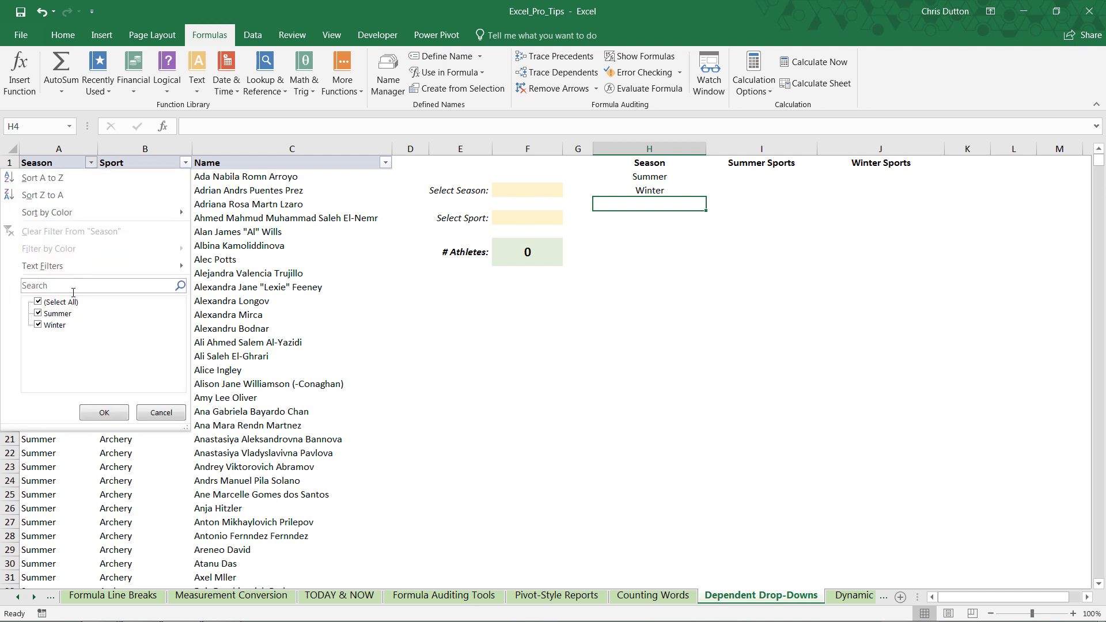
click(38, 301)
click(39, 313)
click(103, 413)
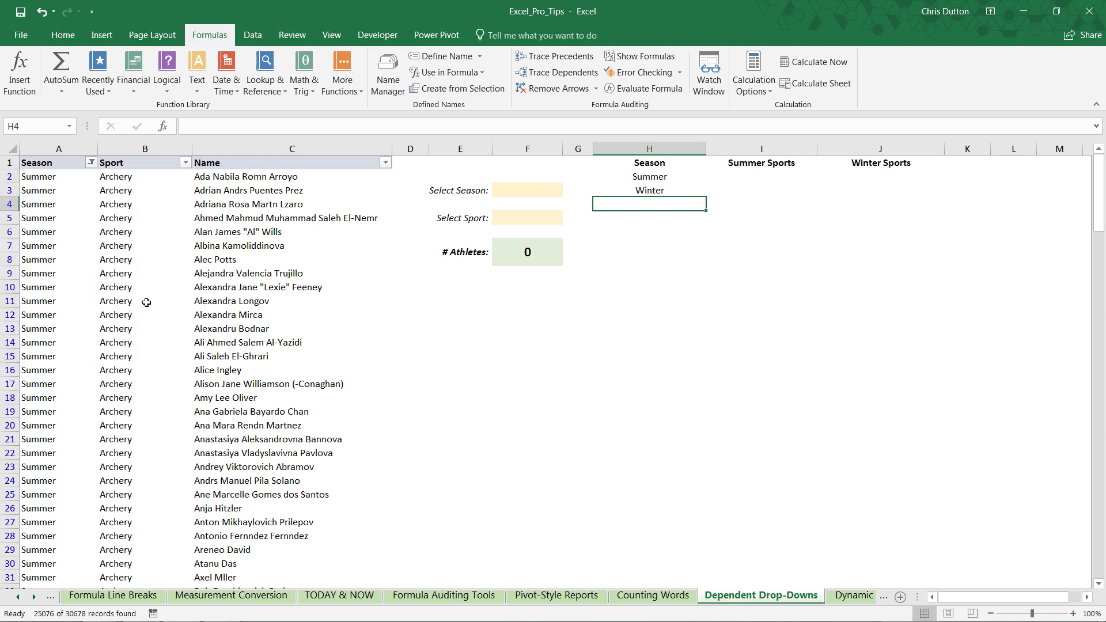
Copy the filtered Sport entries from B2 down and paste them into I2.
click(125, 179)
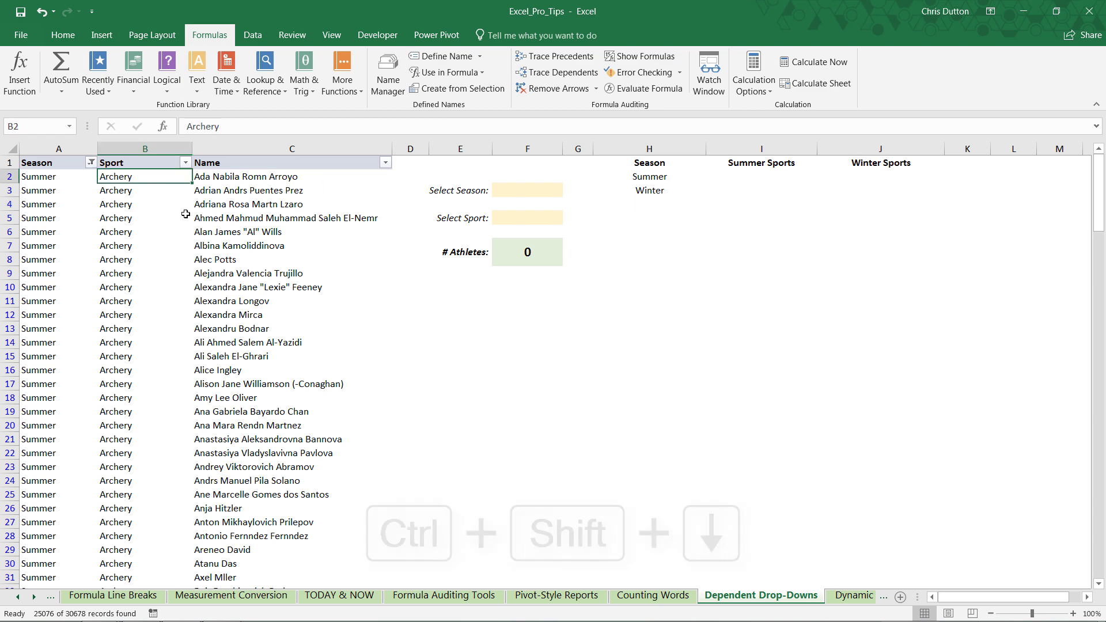
key(ctrl+shift+Down)
scroll(186, 213, down, 2)
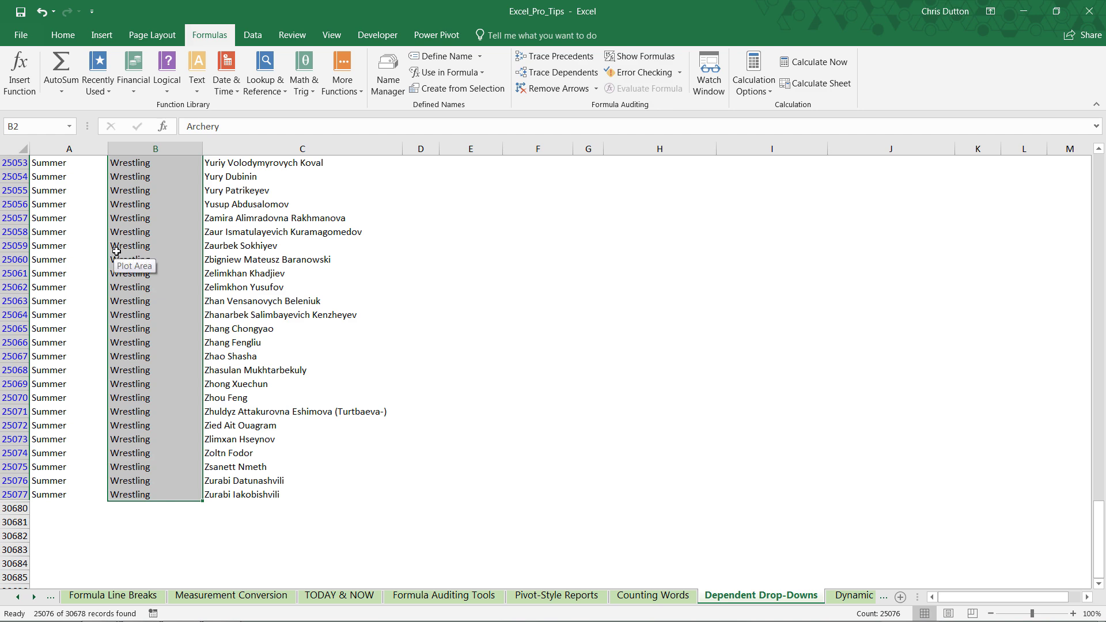
key(ctrl+c)
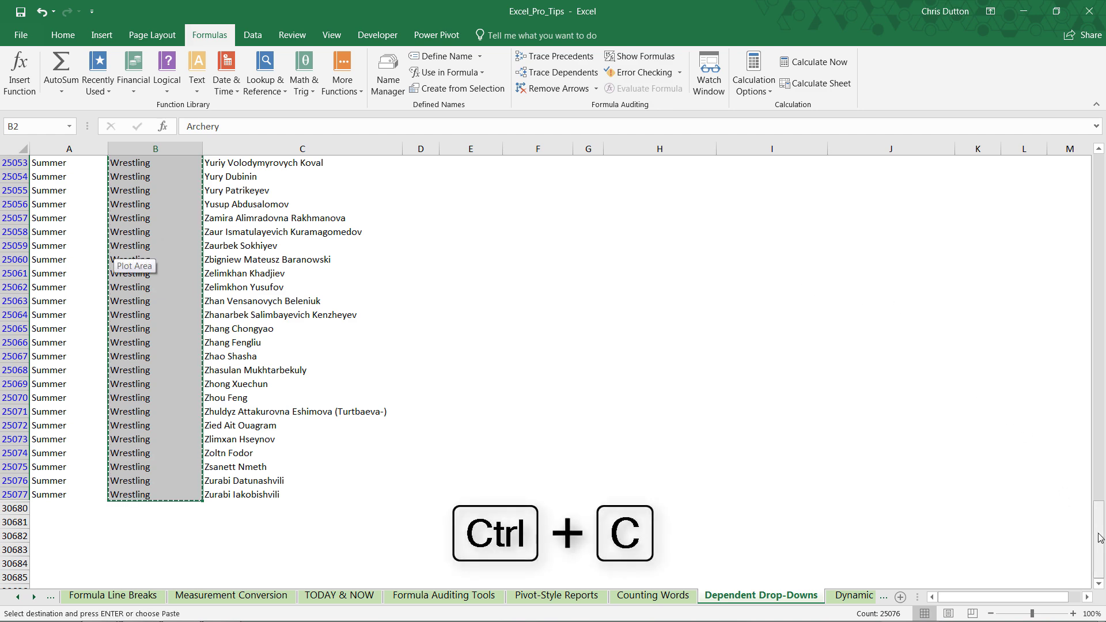
drag(1098, 536, 1098, 167)
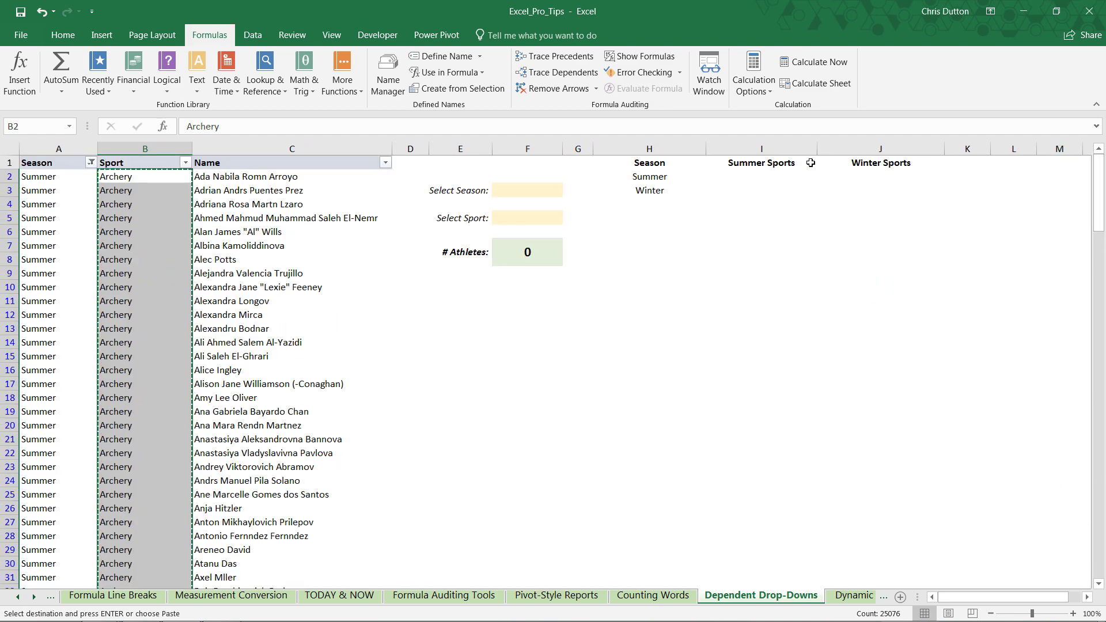
click(758, 175)
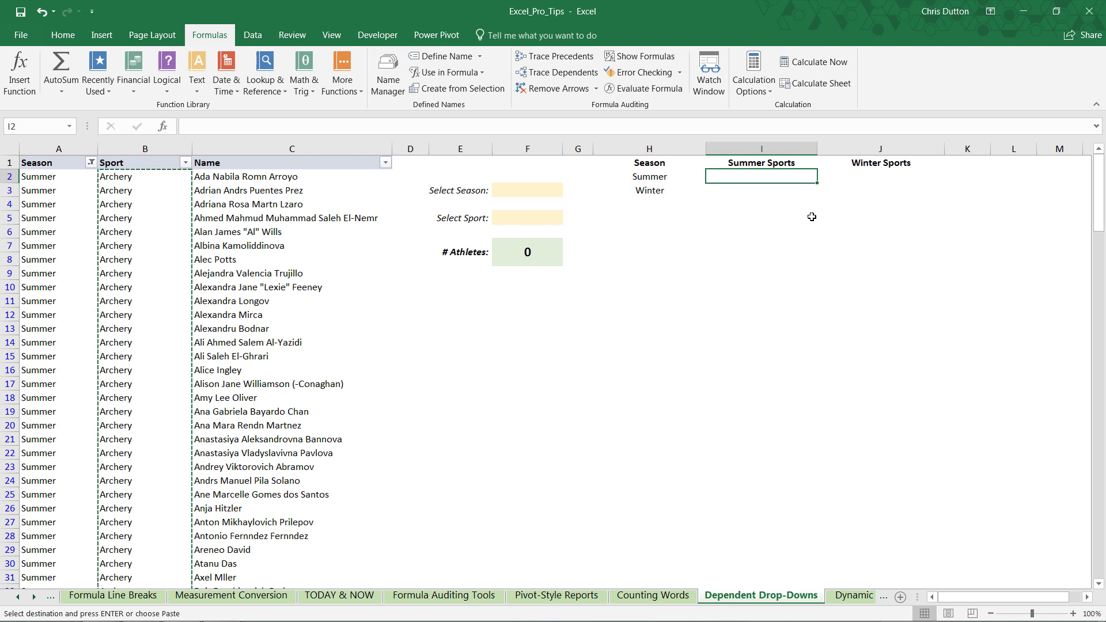
key(ctrl+v)
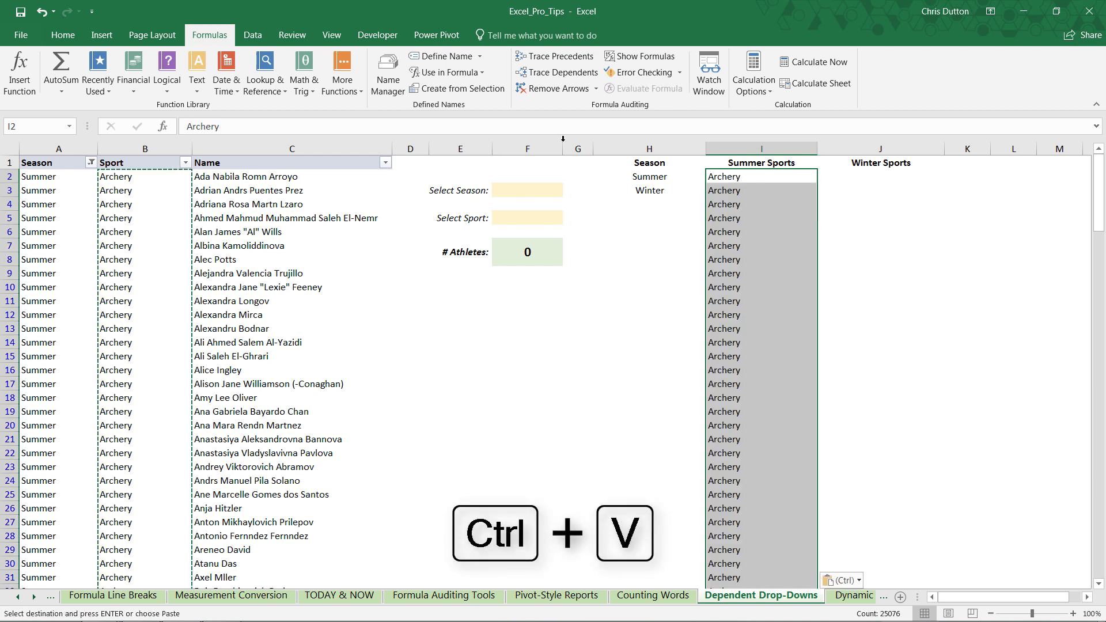
Remove duplicates from the pasted Summer Sports list only, leaving 36 unique sports.
click(252, 35)
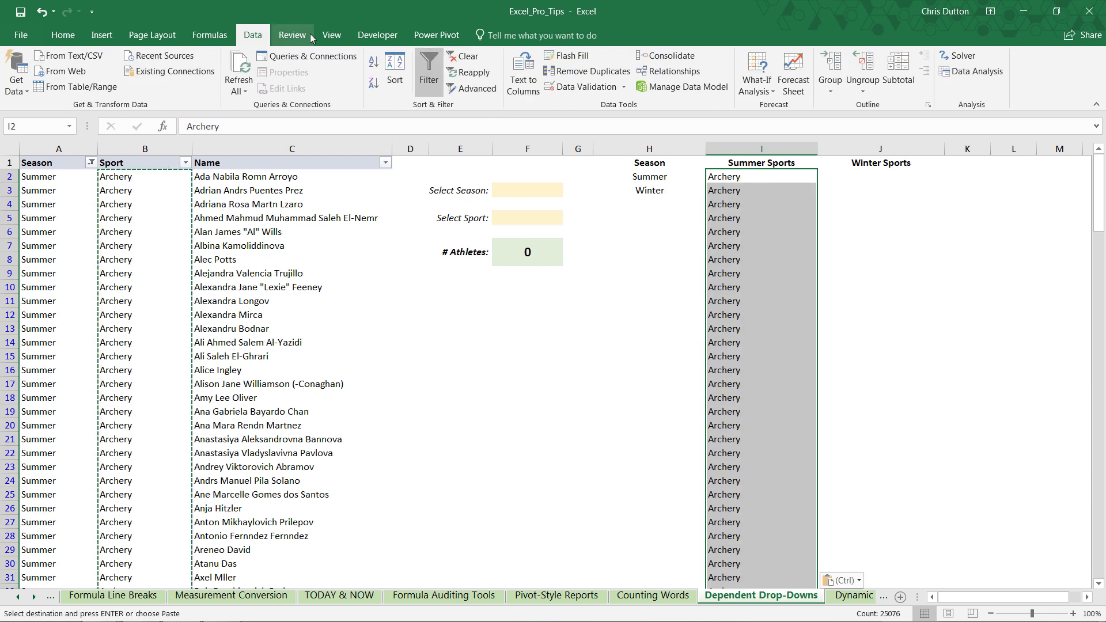
click(613, 72)
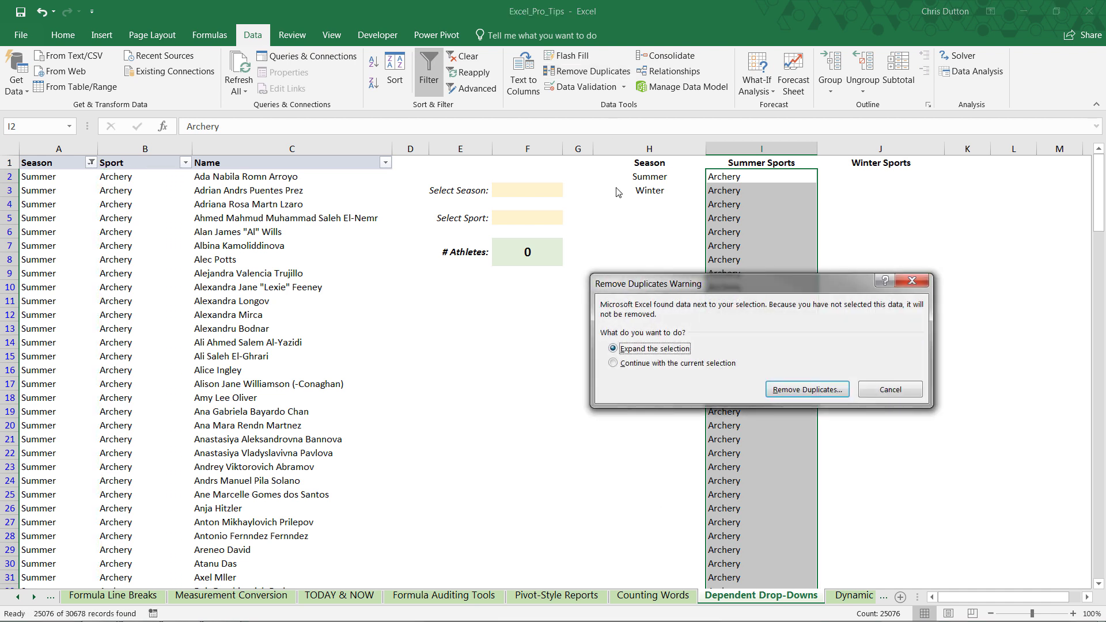
click(627, 362)
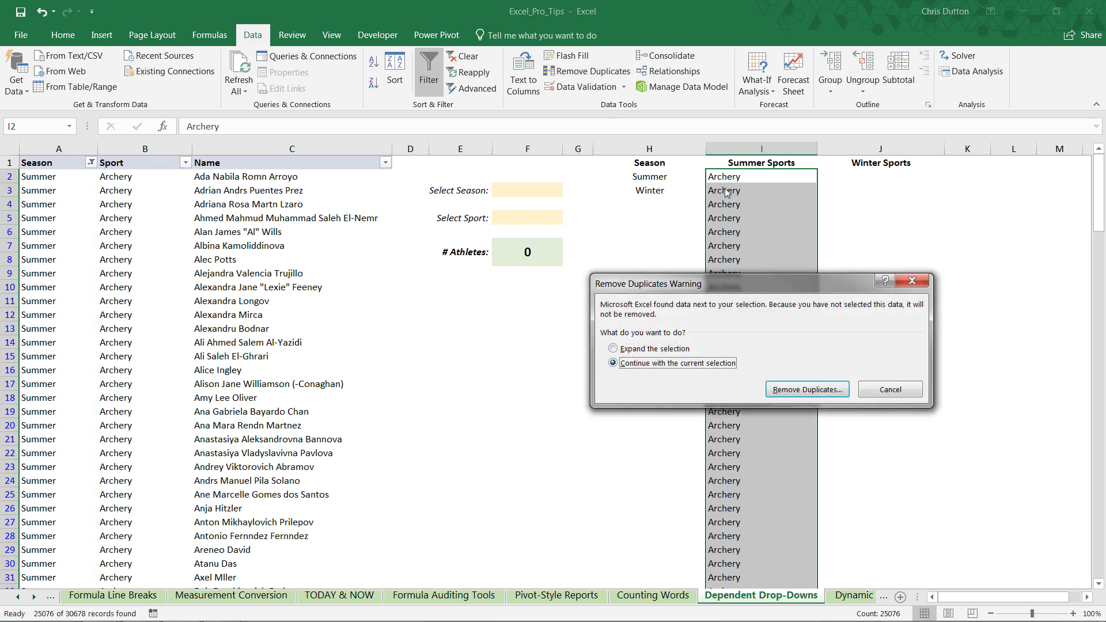
click(797, 390)
click(792, 437)
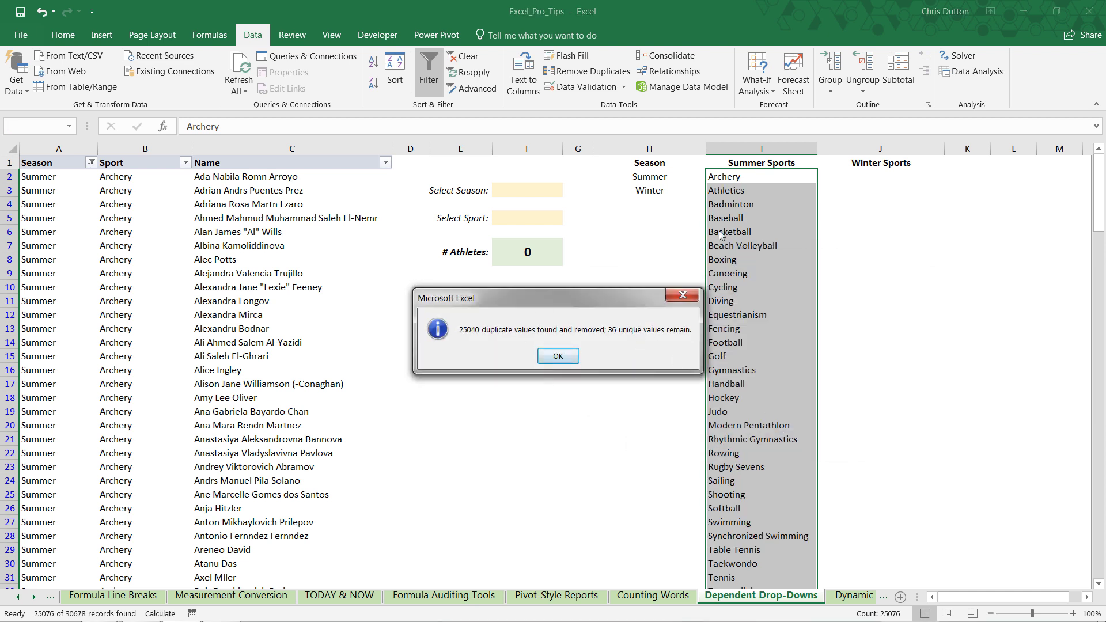
click(556, 356)
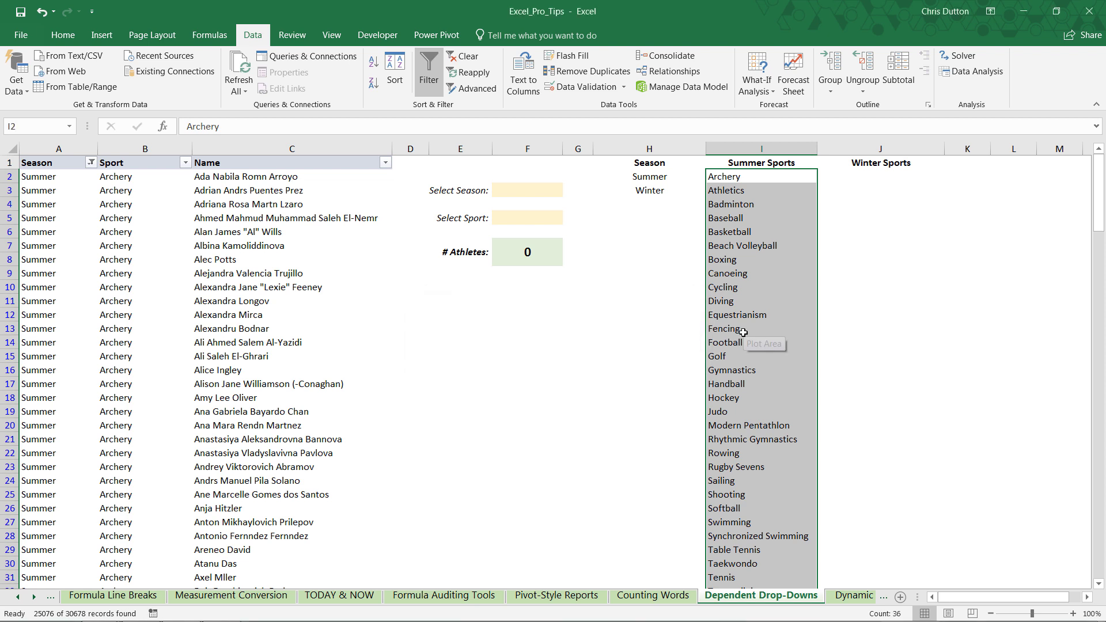
click(739, 333)
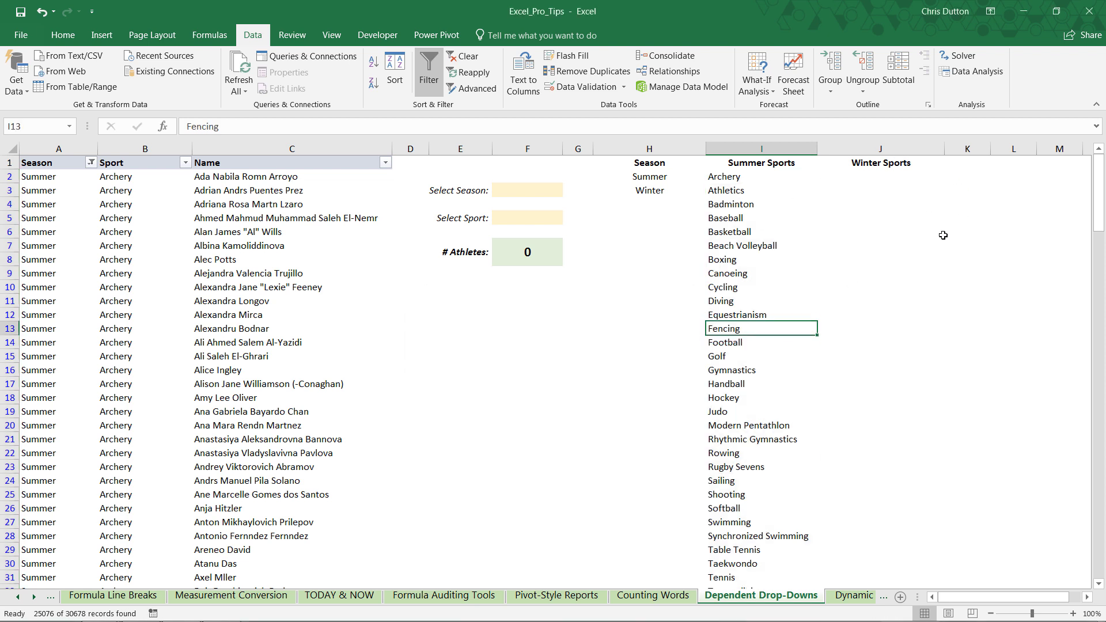
Filter the Season column to show only Winter rows.
click(91, 163)
click(39, 314)
click(39, 325)
click(104, 413)
Copy the filtered winter Sport entries, from Alpine Skiing to the last row.
click(139, 177)
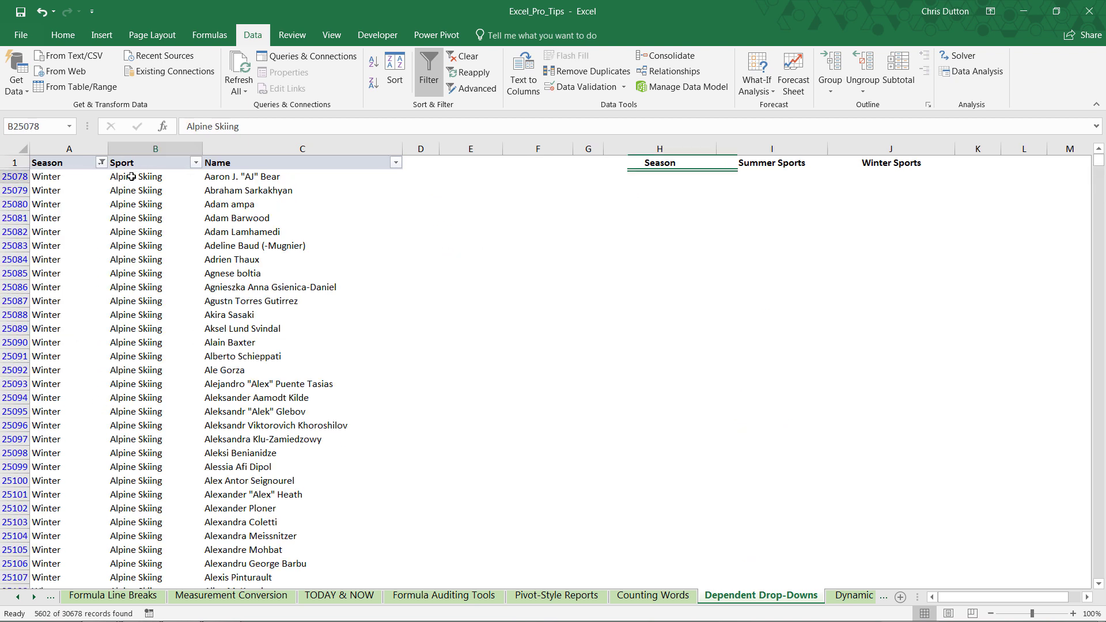
key(ctrl+shift+Down)
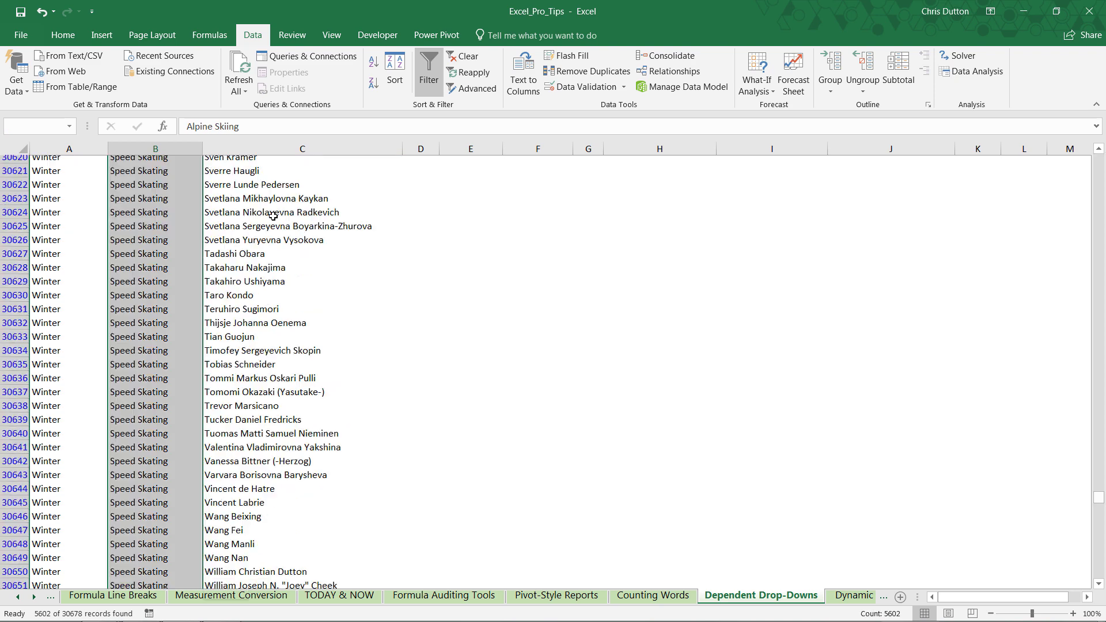
scroll(445, 256, down, 2)
key(ctrl+c)
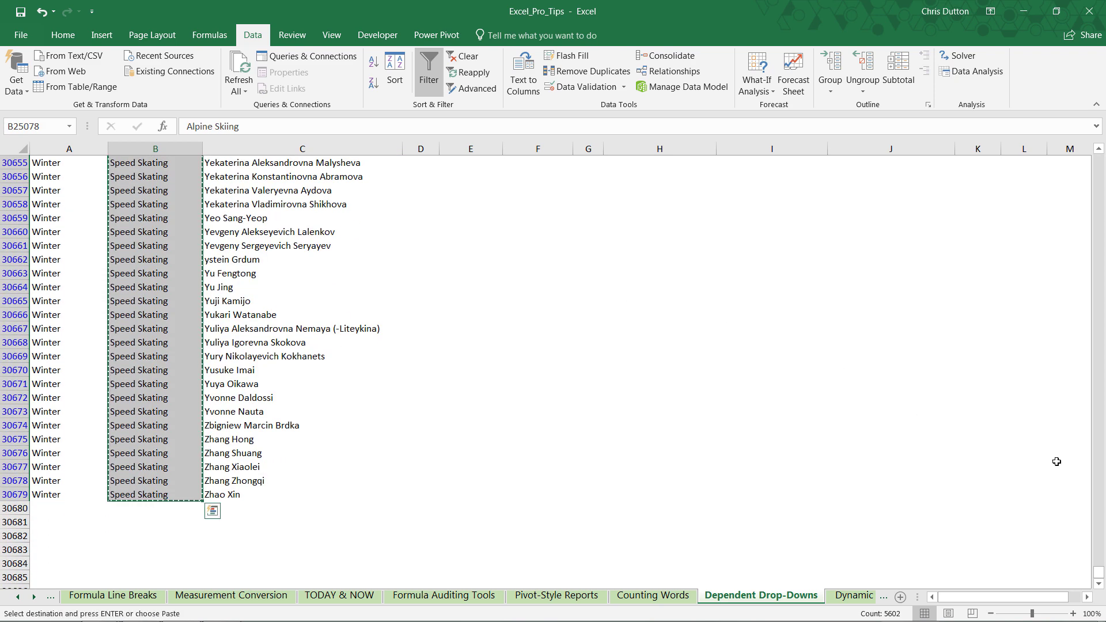
drag(1099, 575, 1098, 228)
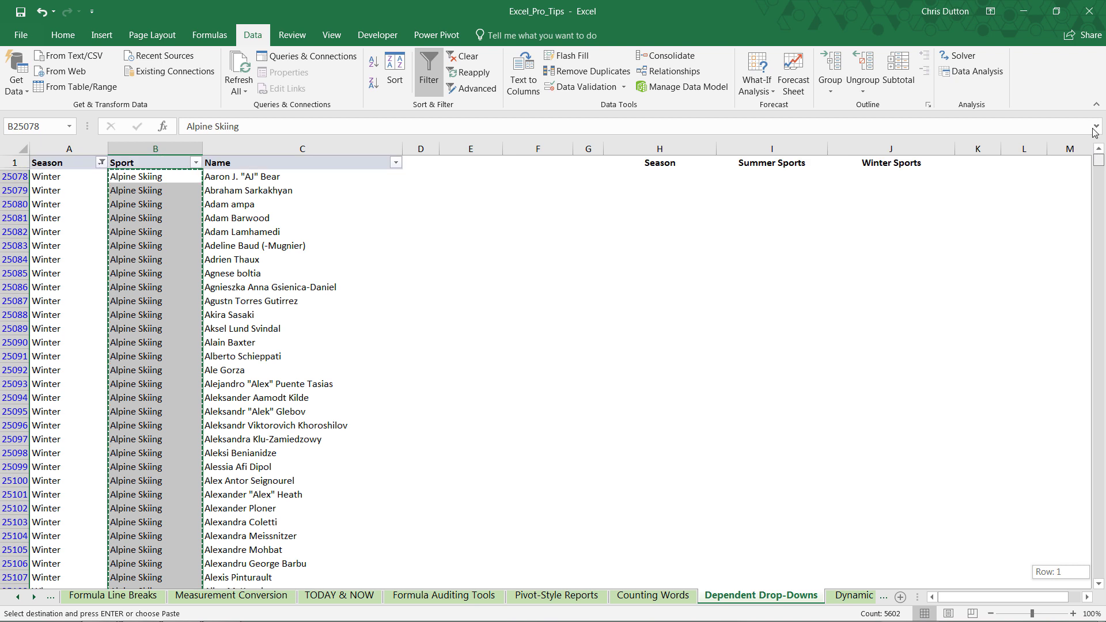
Clear the Season filter and paste the winter sports into J2.
click(102, 163)
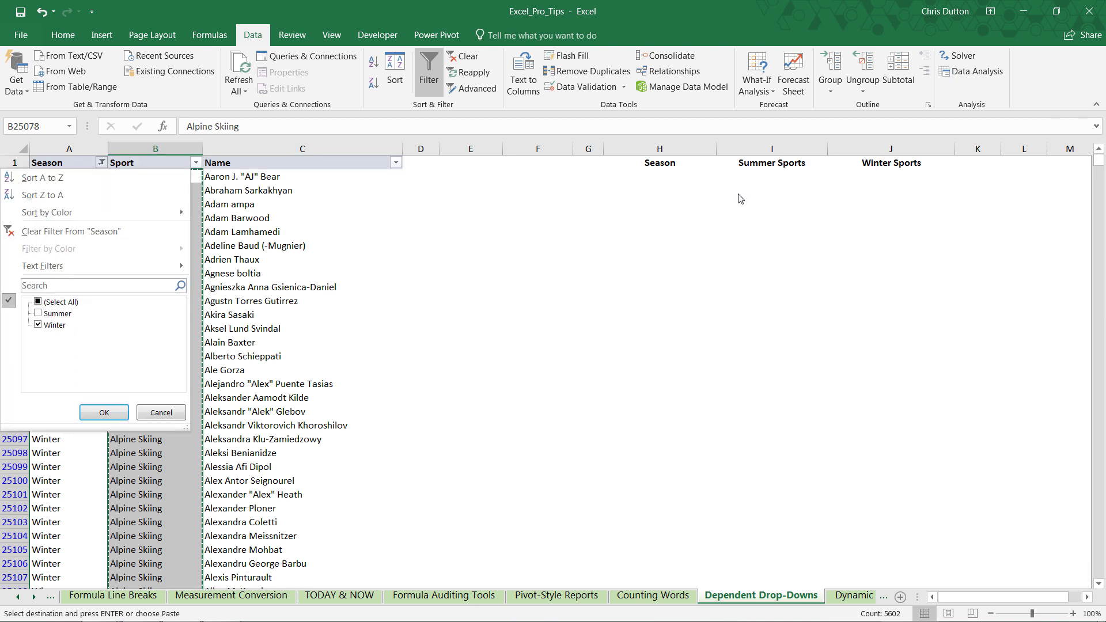
click(42, 231)
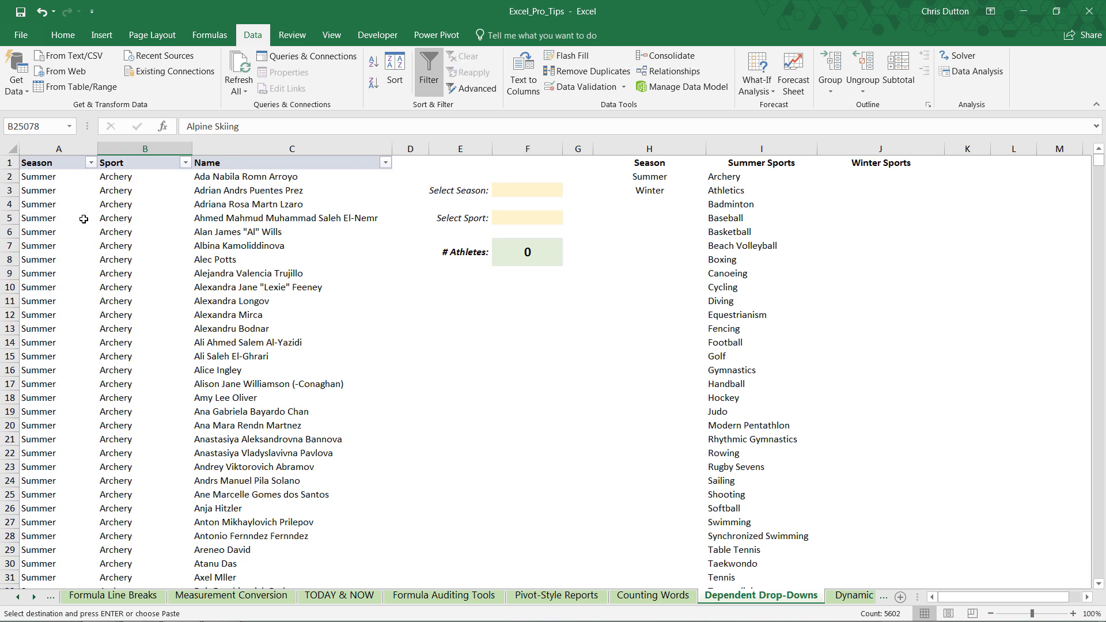
click(888, 178)
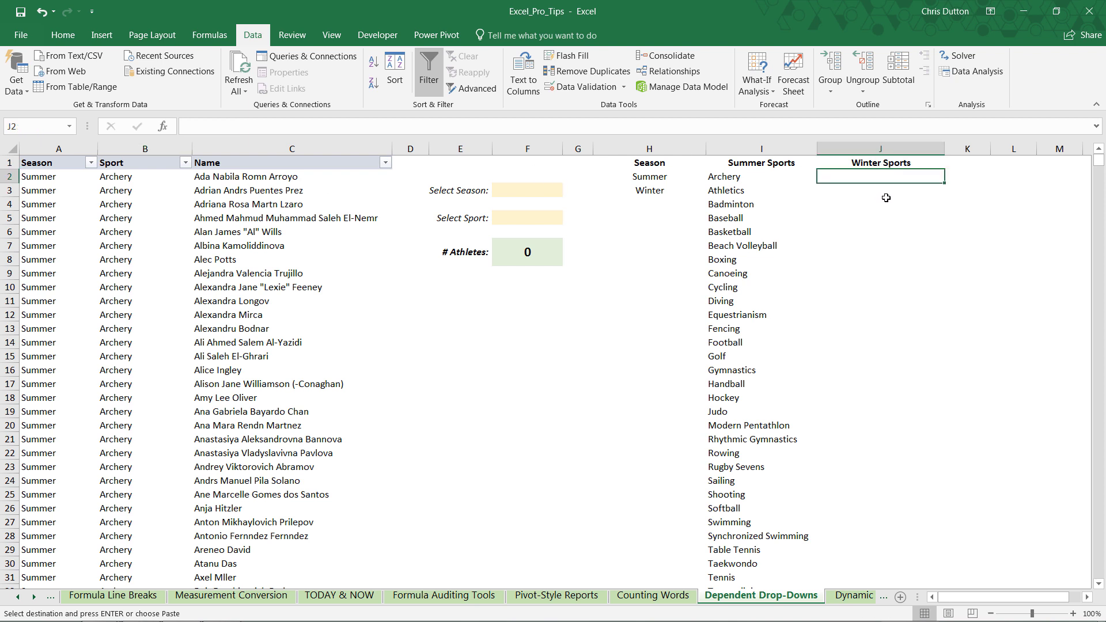
key(ctrl+v)
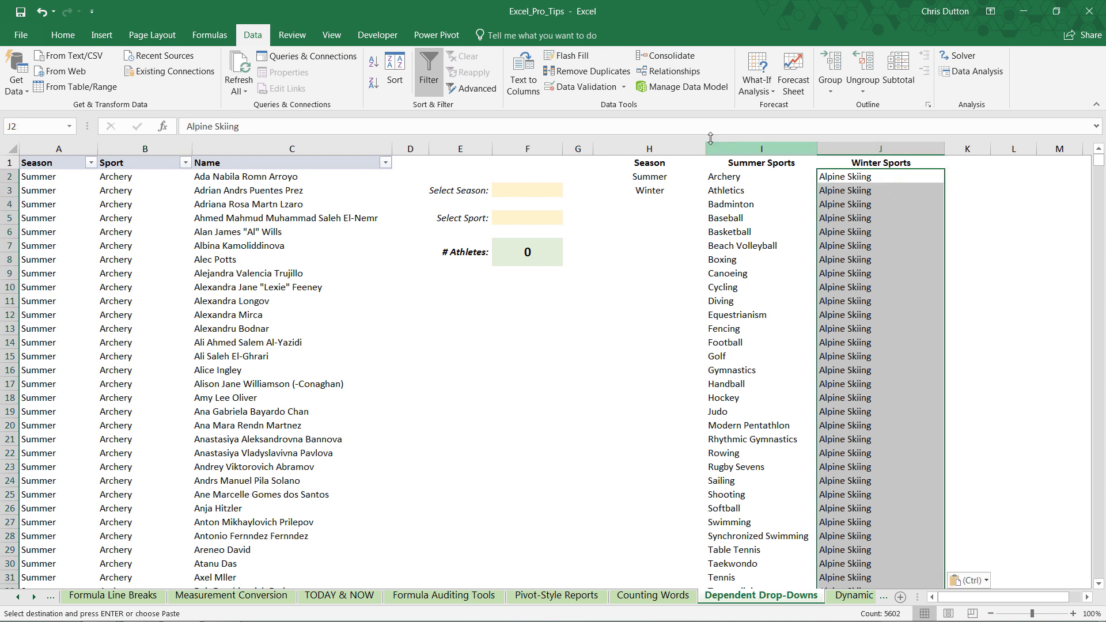
Remove duplicates from the Winter Sports column, leaving 15 unique sports.
click(588, 71)
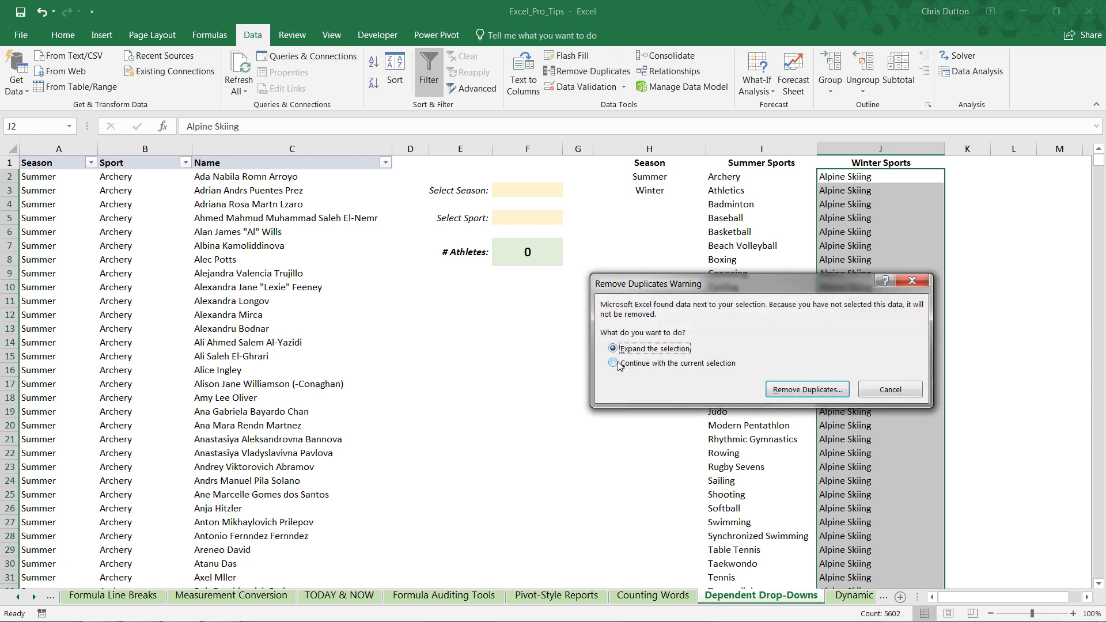
click(614, 363)
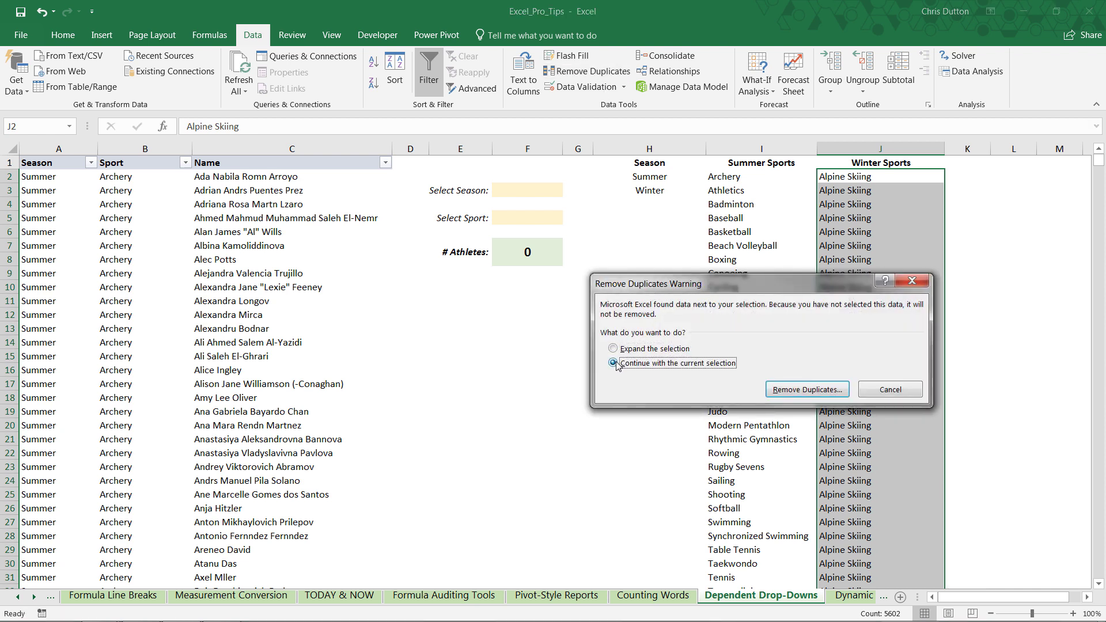
click(814, 390)
click(784, 432)
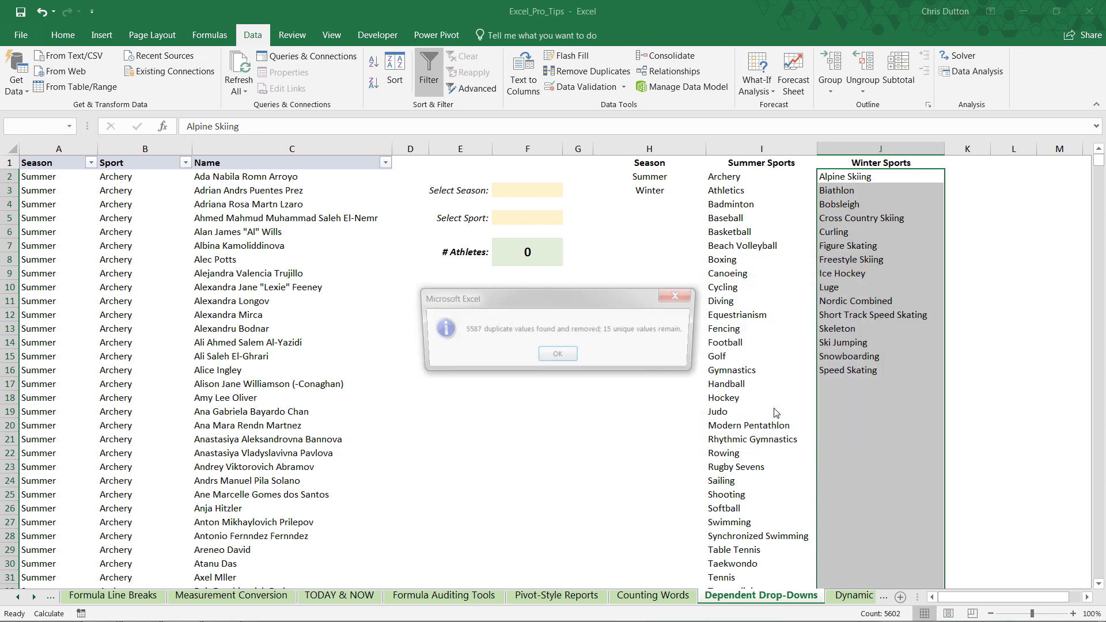
click(562, 357)
click(845, 384)
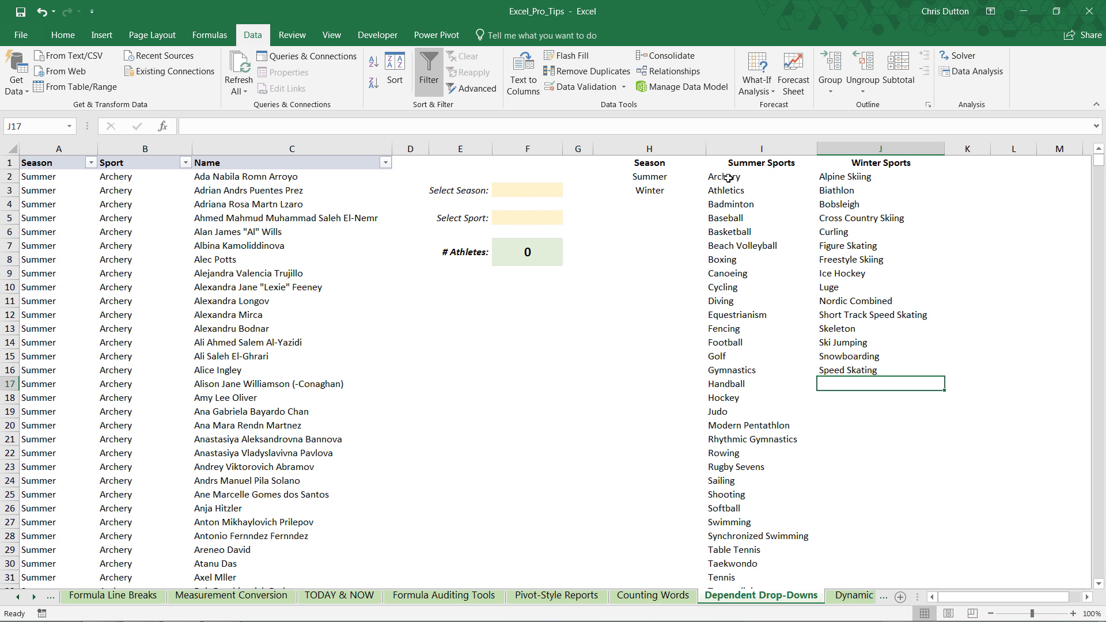
Select I2:I37 and name the range Summer in the Name Box.
click(729, 178)
scroll(739, 293, down, 5)
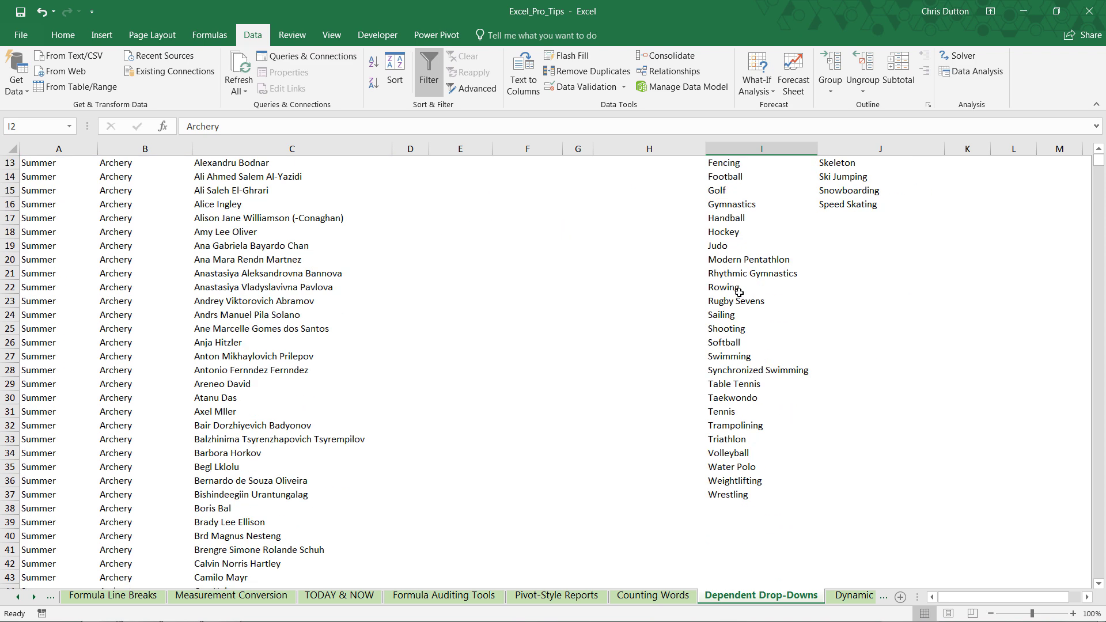
scroll(739, 293, down, 1)
shift+click(725, 409)
scroll(773, 357, up, 6)
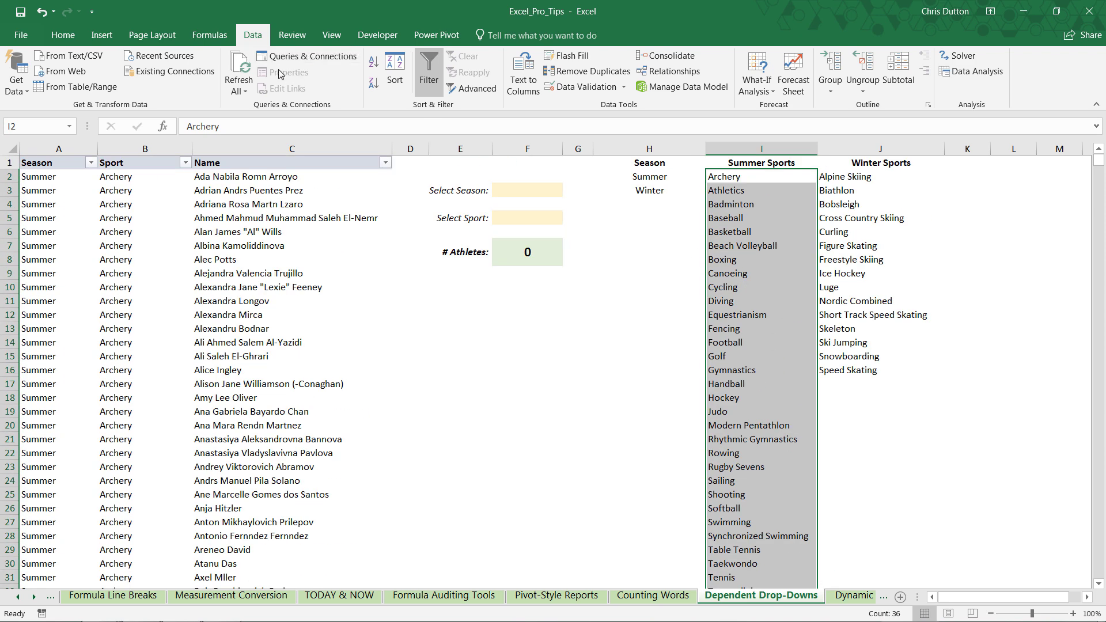
click(209, 37)
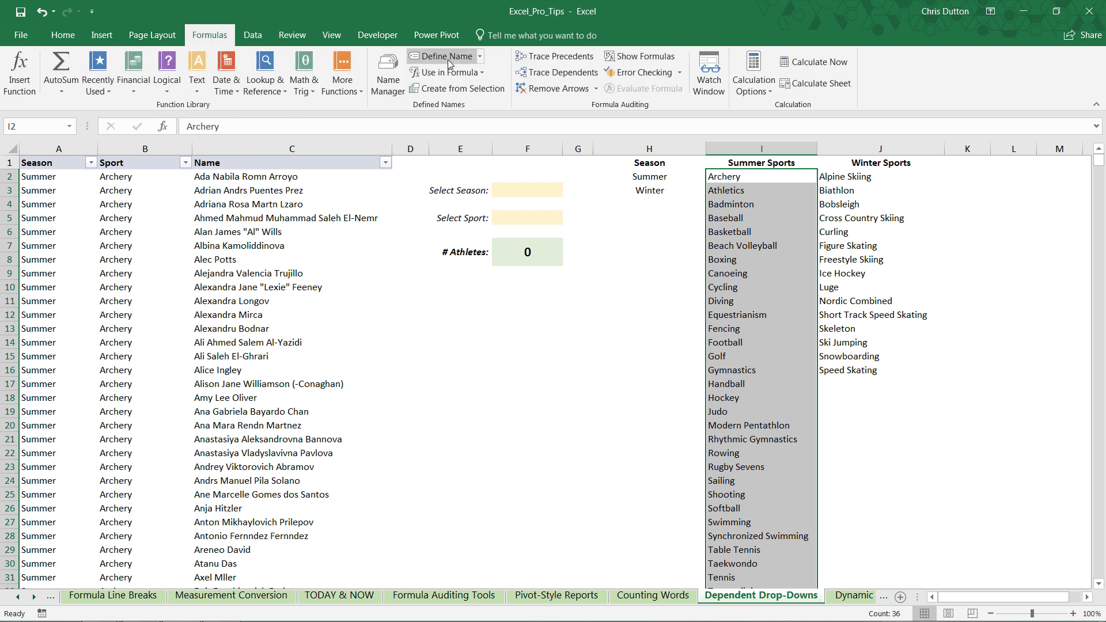
click(42, 126)
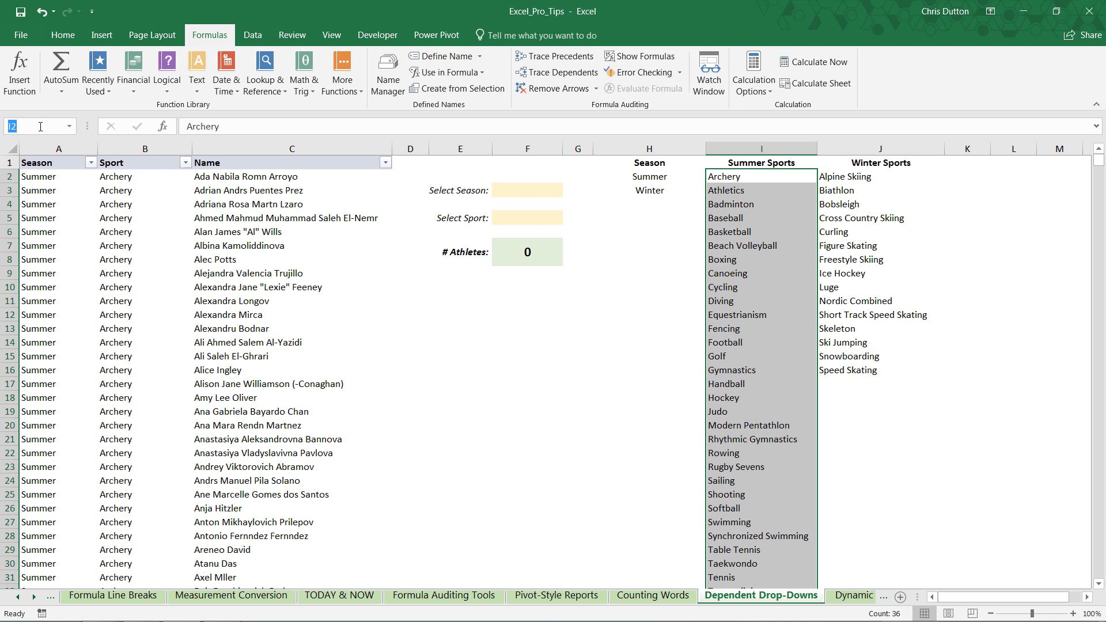
text(Summer)
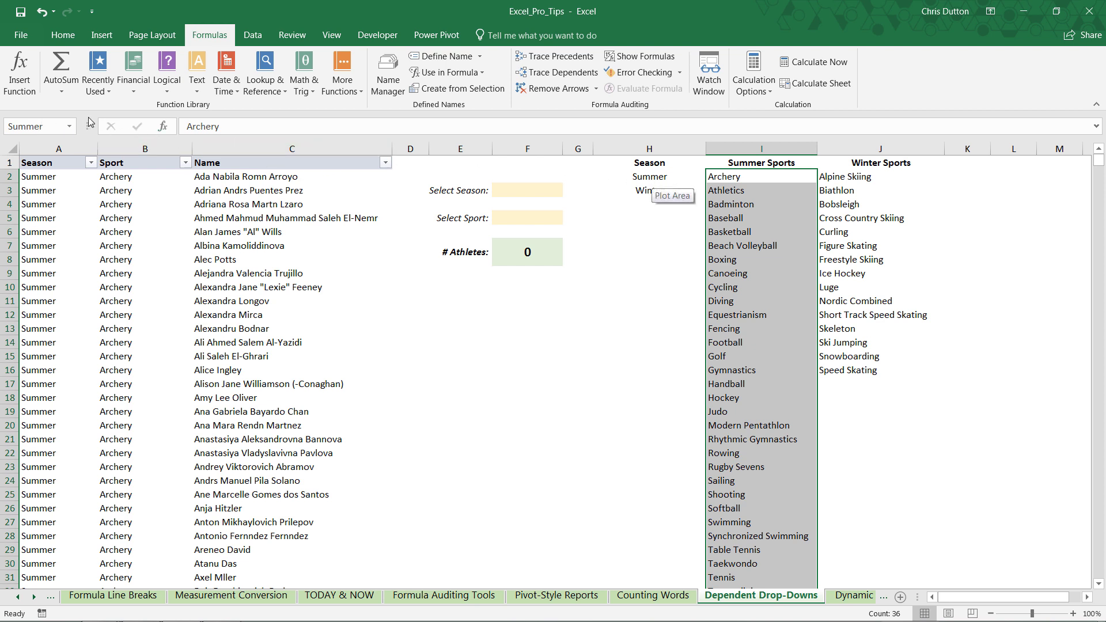
Select J2:J16 and name the range Winter in the Name Box.
drag(844, 176, 835, 363)
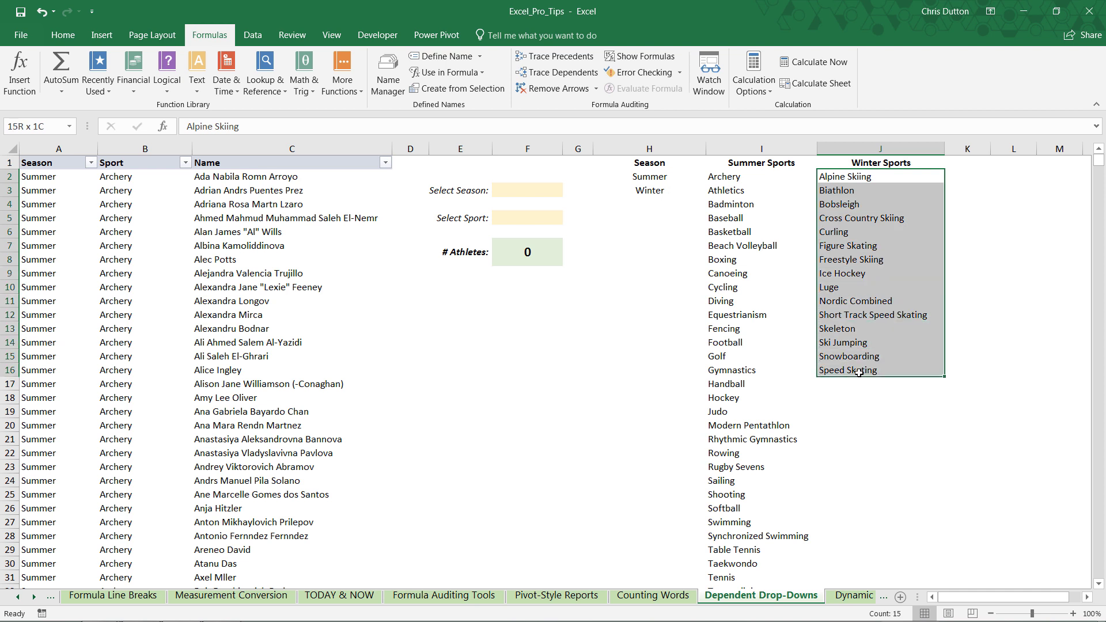
click(41, 126)
text(Winter)
key(Return)
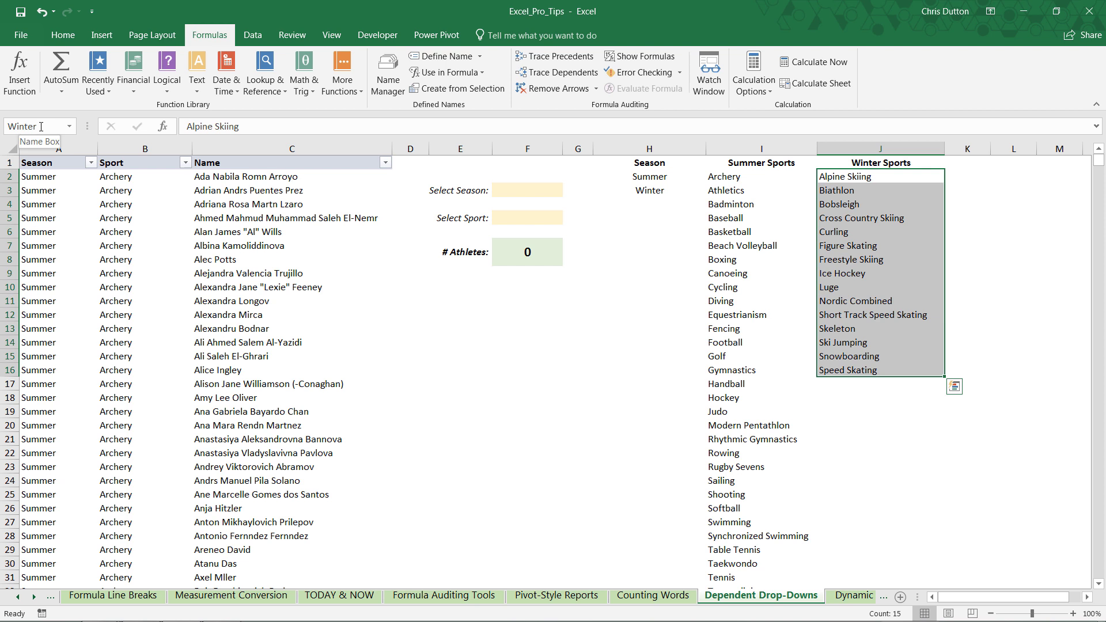
Give F3 list data validation with source $H$2:$H$3.
click(504, 193)
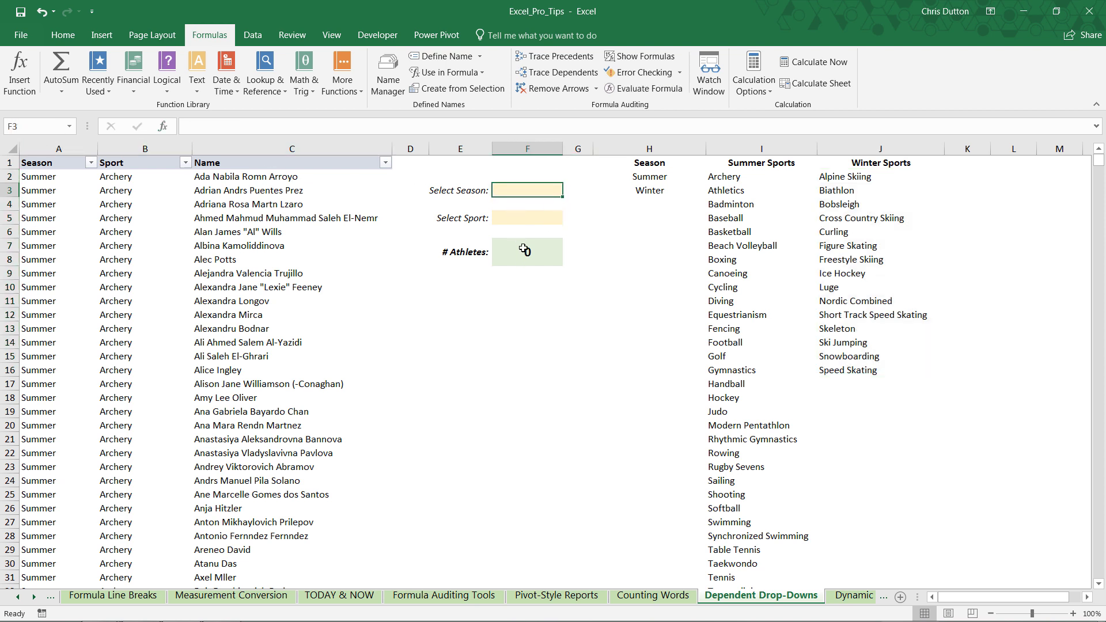
click(519, 215)
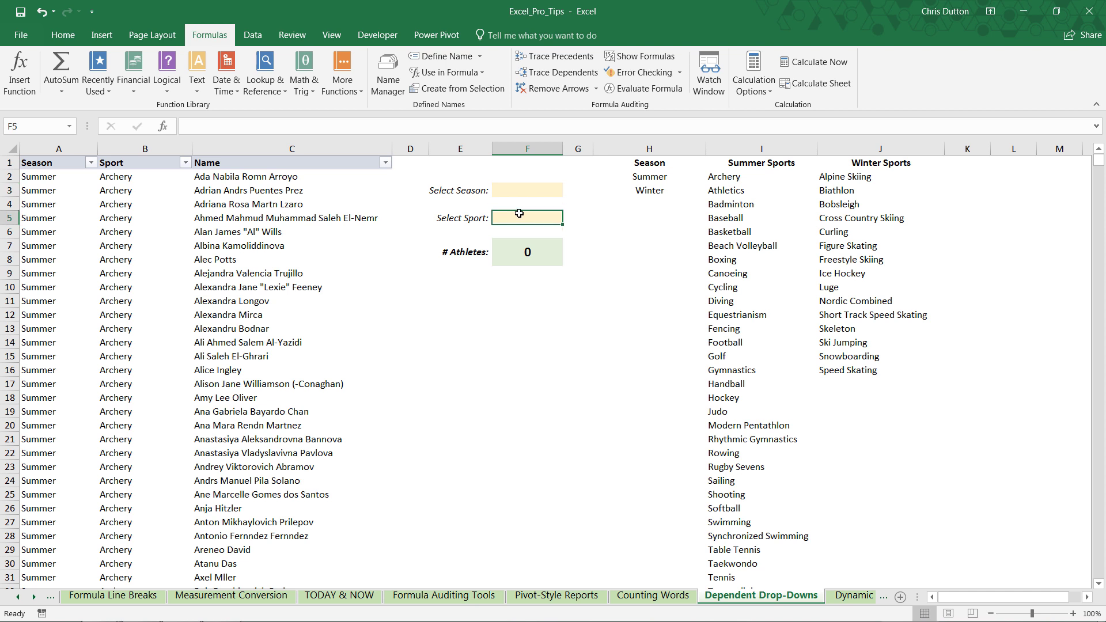
click(520, 191)
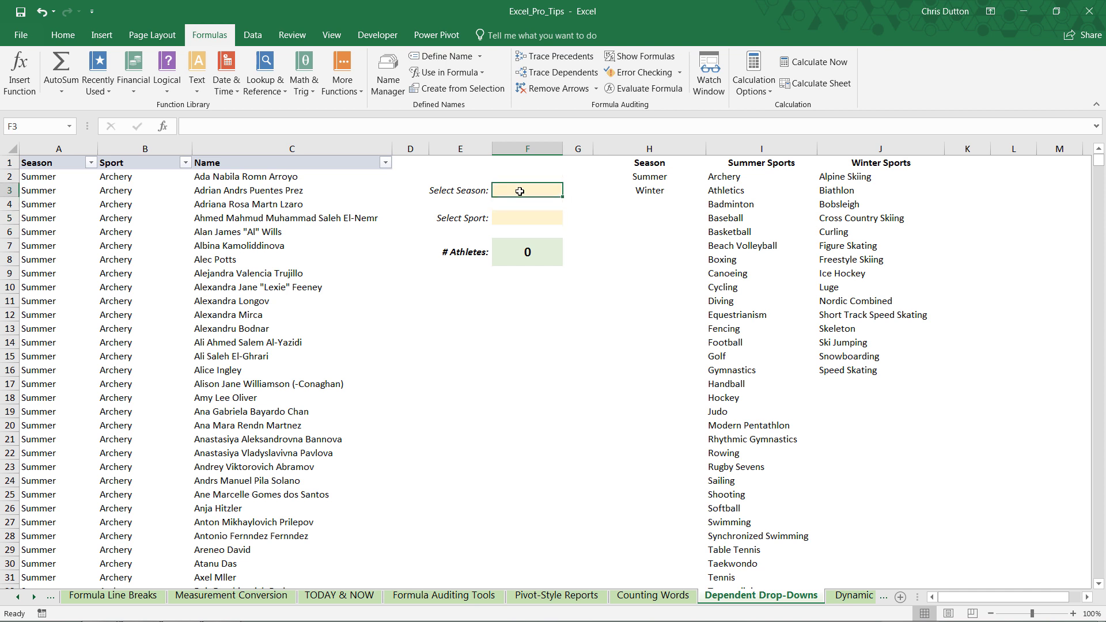
click(260, 37)
click(582, 86)
click(713, 305)
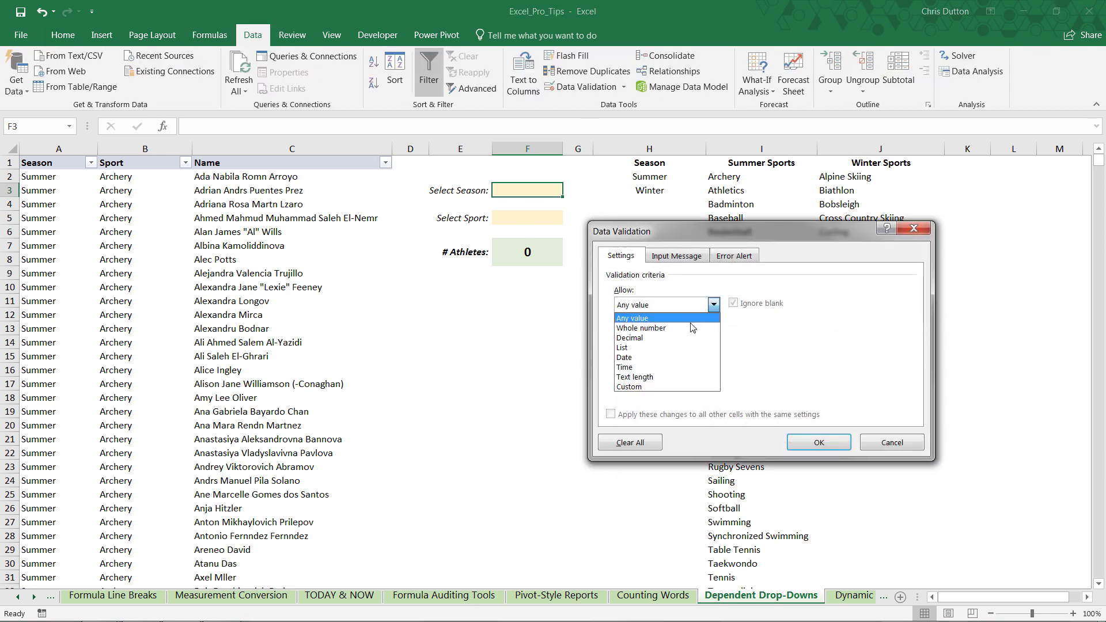
click(655, 348)
click(822, 367)
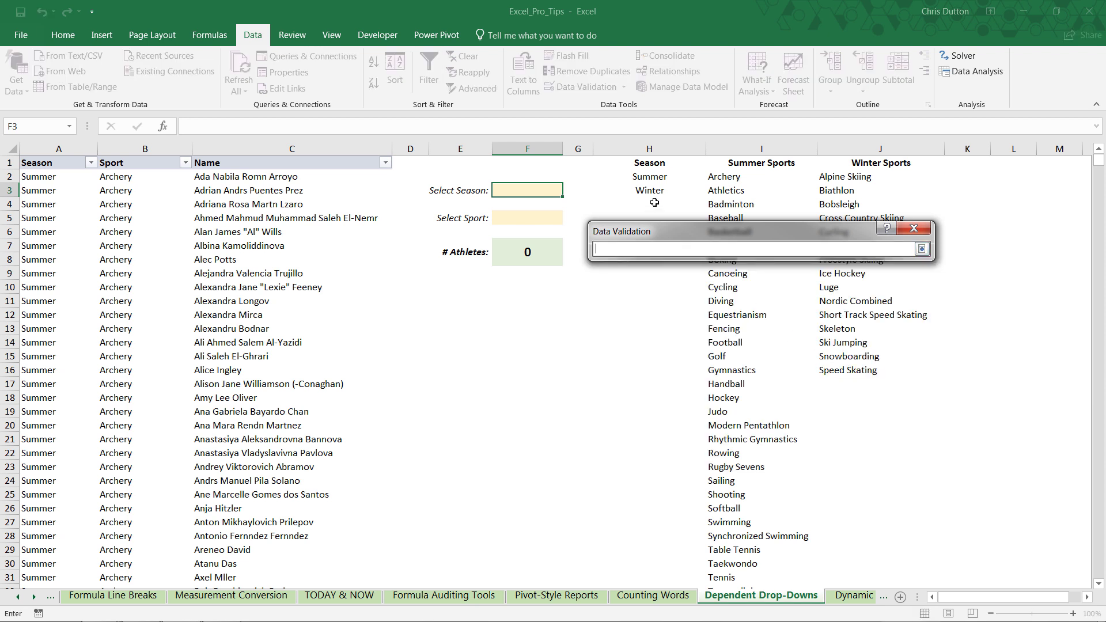
drag(643, 179, 645, 191)
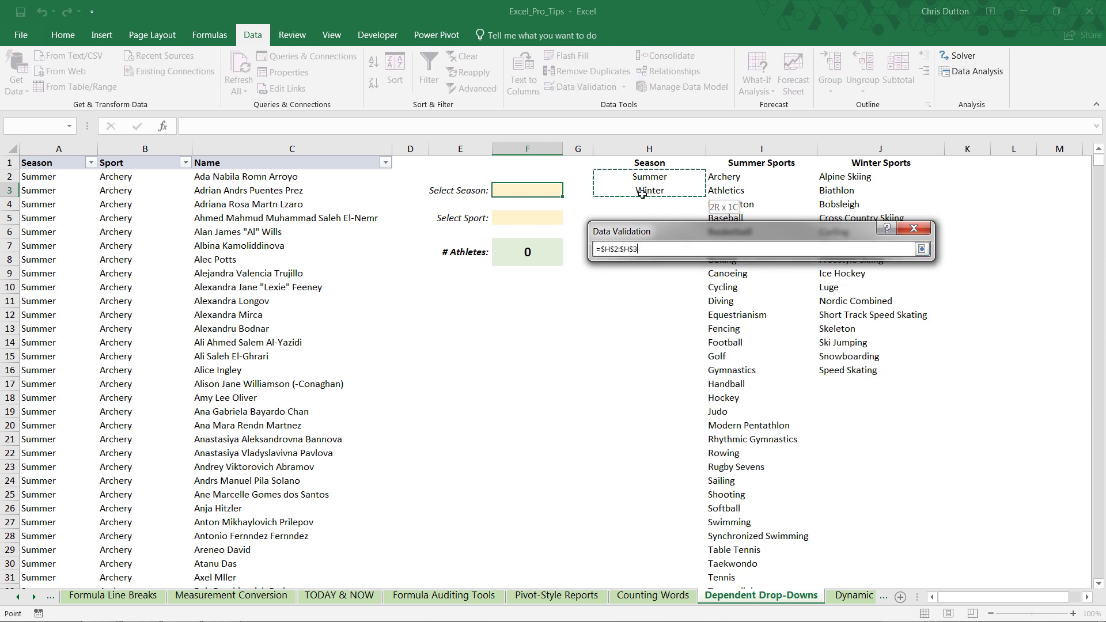
click(921, 248)
click(818, 442)
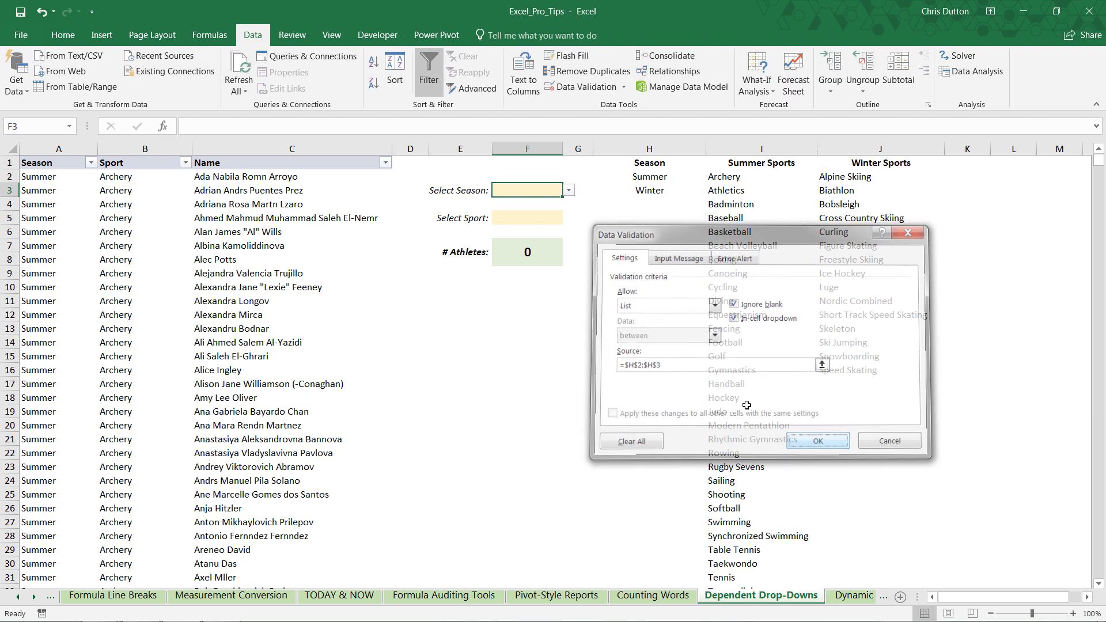
Try Winter in F3's drop-down, then leave it set to Summer.
click(570, 194)
click(548, 202)
click(568, 191)
click(552, 211)
click(568, 190)
click(541, 203)
click(529, 215)
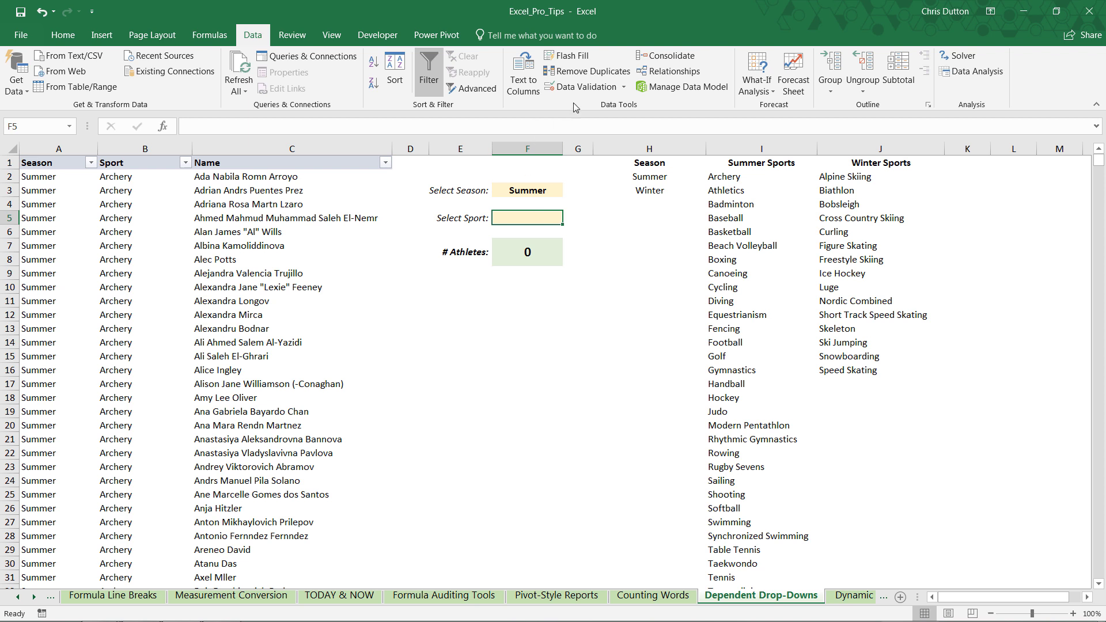
Set F5's validation to Allow List with source =INDIRECT($F$3).
click(586, 87)
click(714, 305)
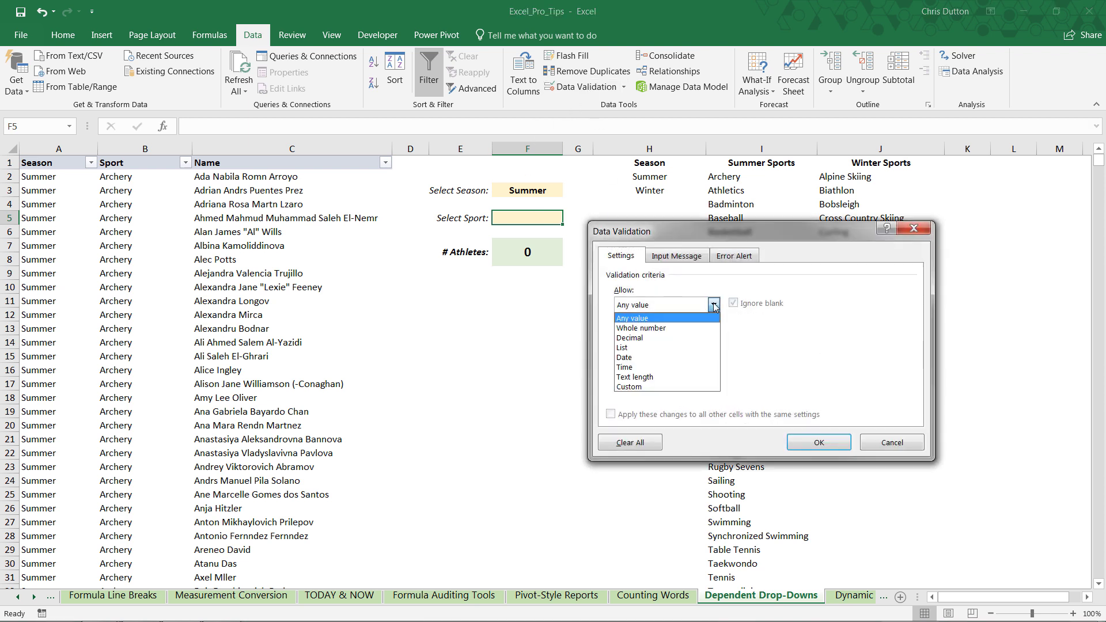
click(660, 347)
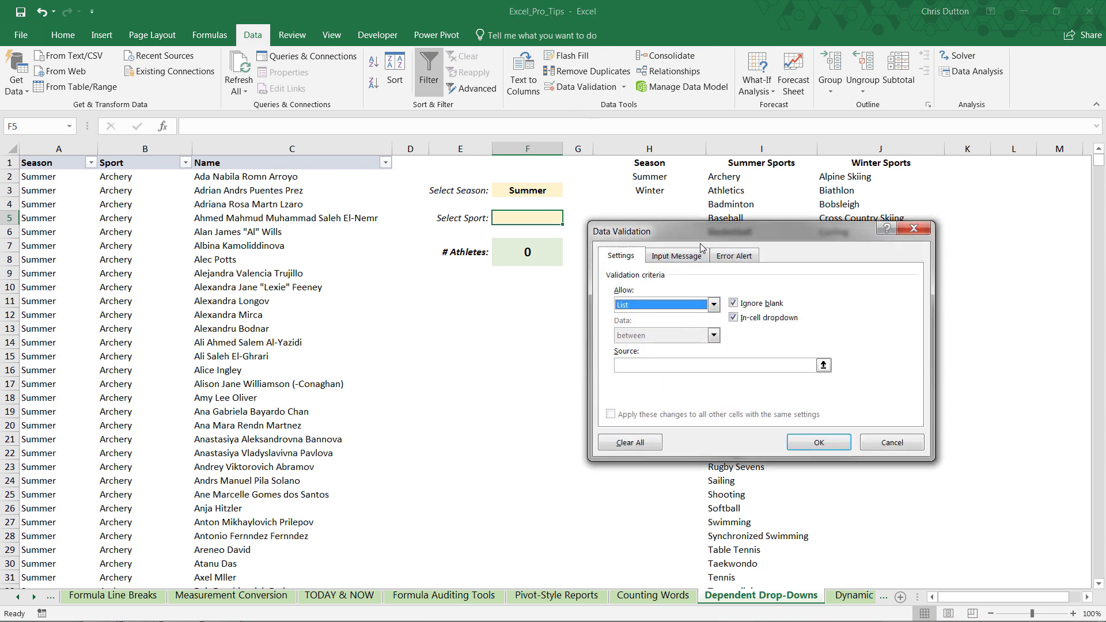
drag(704, 237, 695, 279)
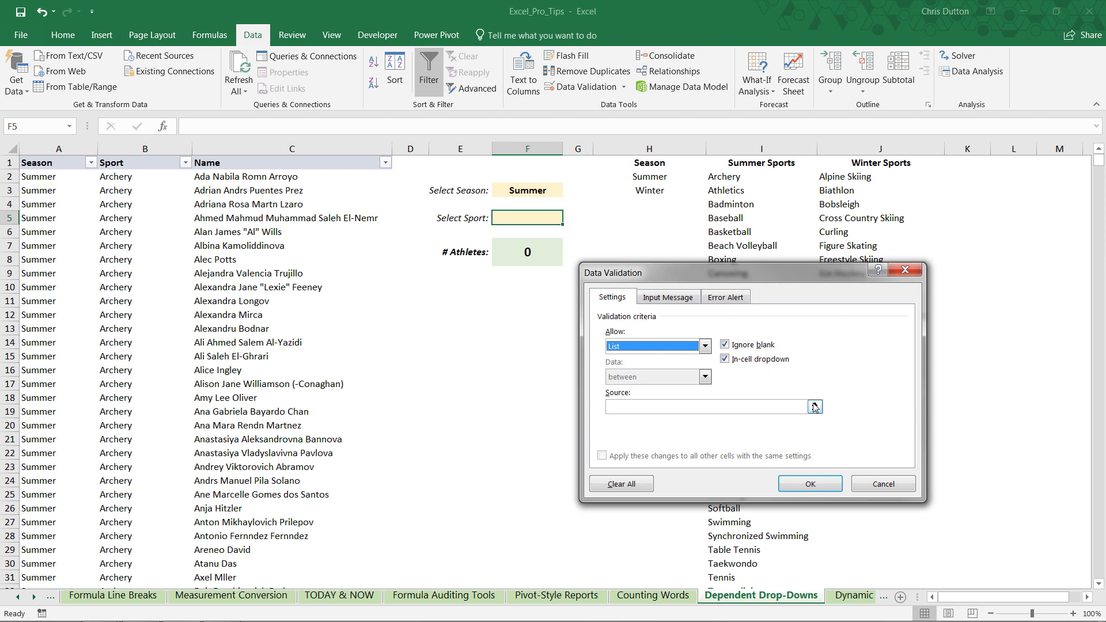
click(710, 407)
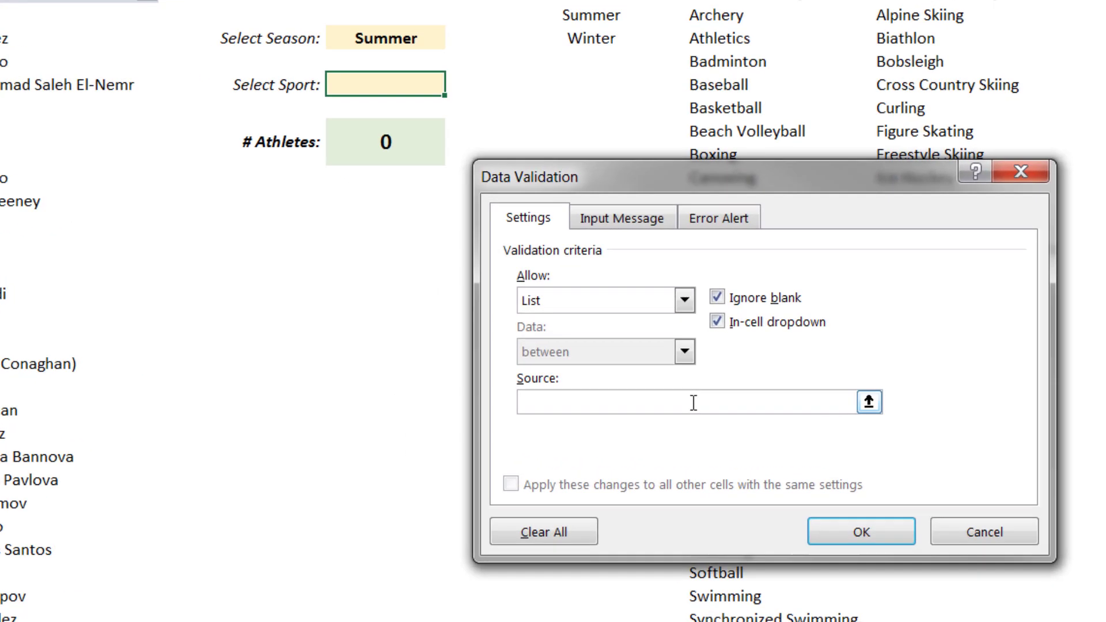
text(=INDIRECT()
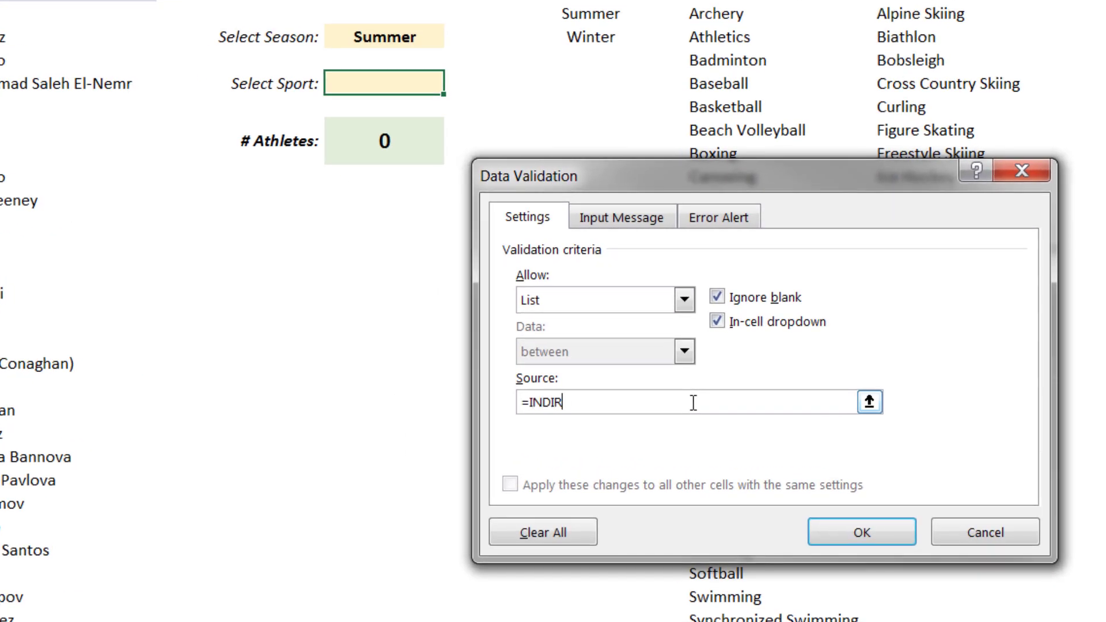
click(364, 37)
text())
click(861, 532)
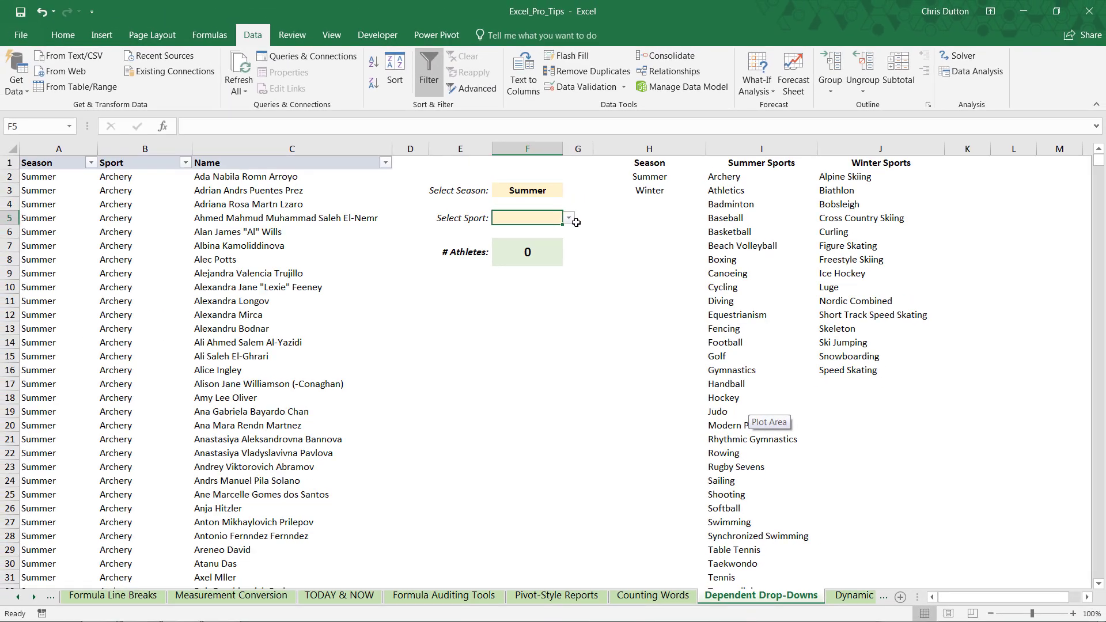
Switch F3 to Winter and choose Alpine Skiing from F5's winter sport list.
click(569, 219)
drag(568, 244, 581, 291)
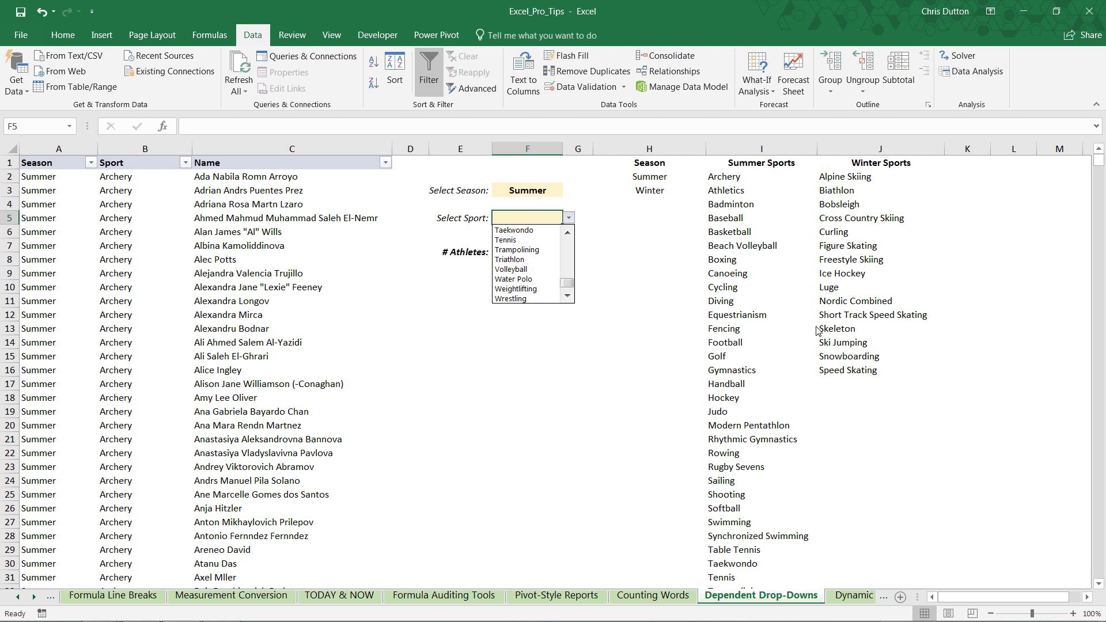
click(570, 219)
click(550, 193)
click(569, 190)
click(547, 212)
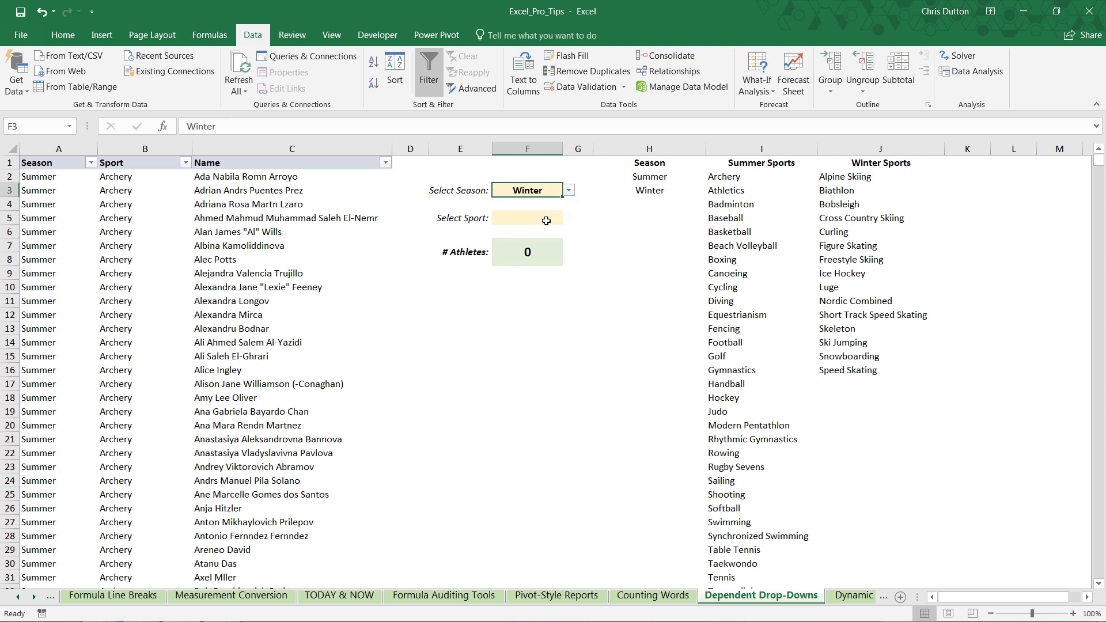
click(546, 217)
click(568, 217)
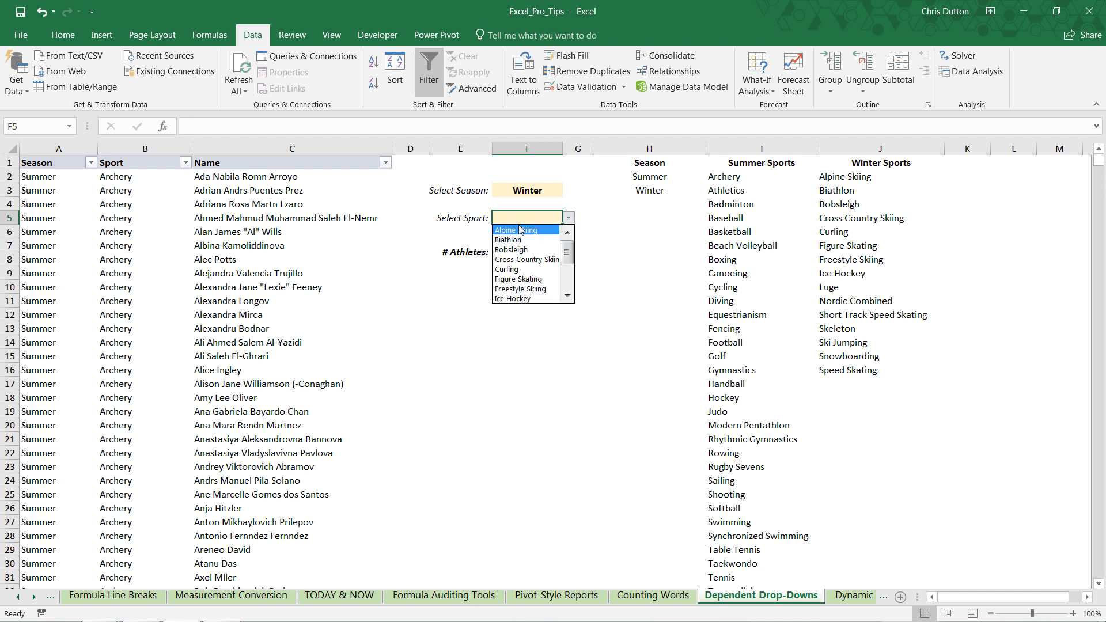
mouse_move(569, 255)
mouse_down()
mouse_move(566, 287)
mouse_move(567, 244)
mouse_up()
click(569, 219)
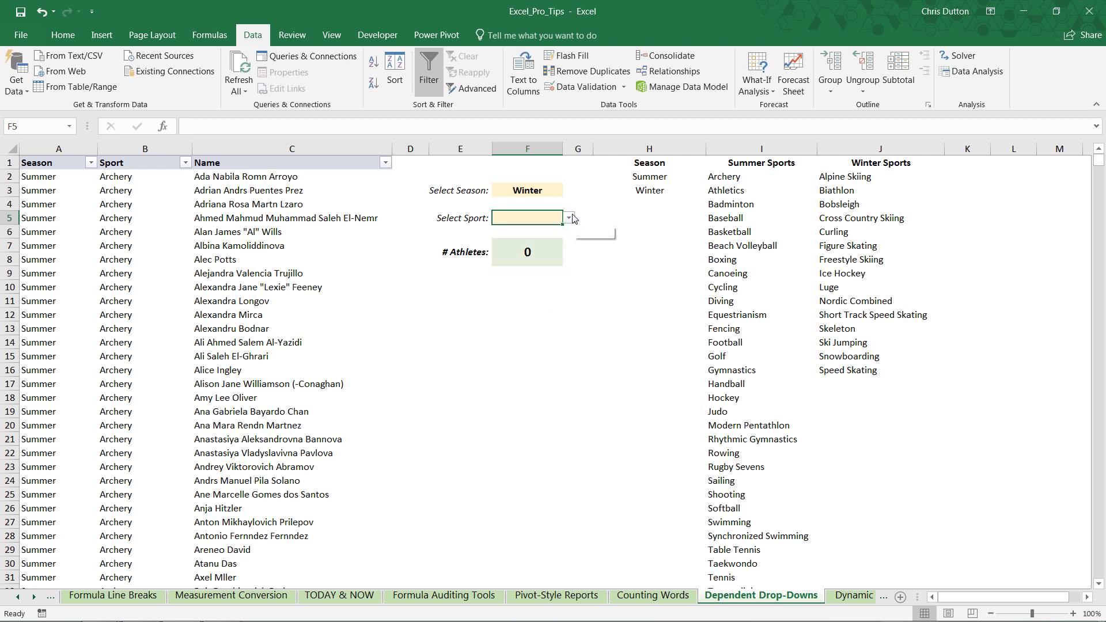
click(533, 192)
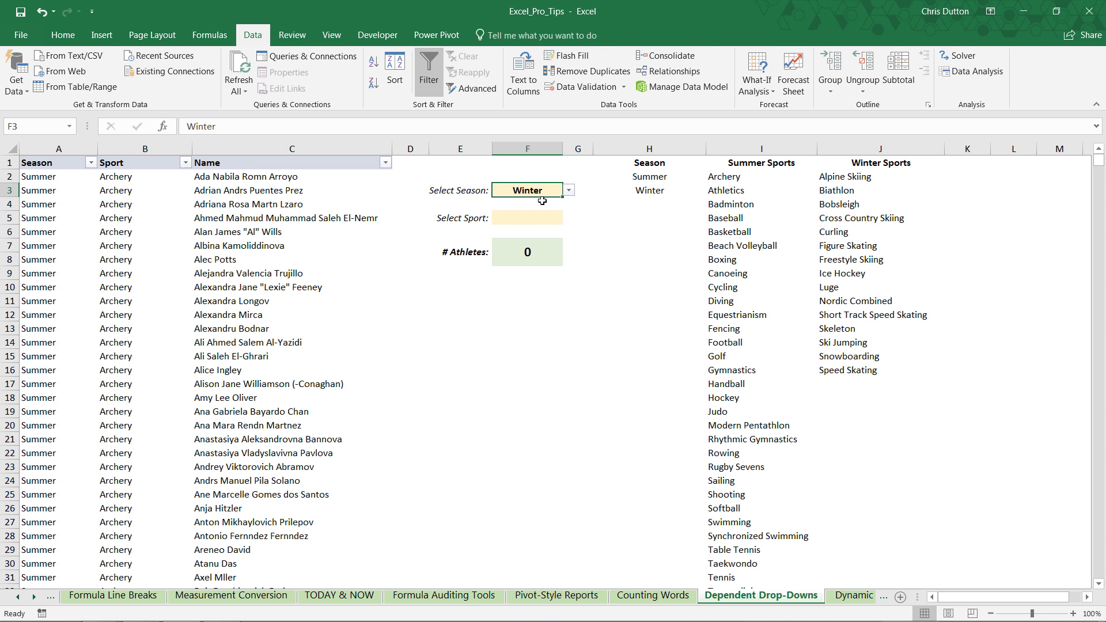
click(545, 217)
click(568, 218)
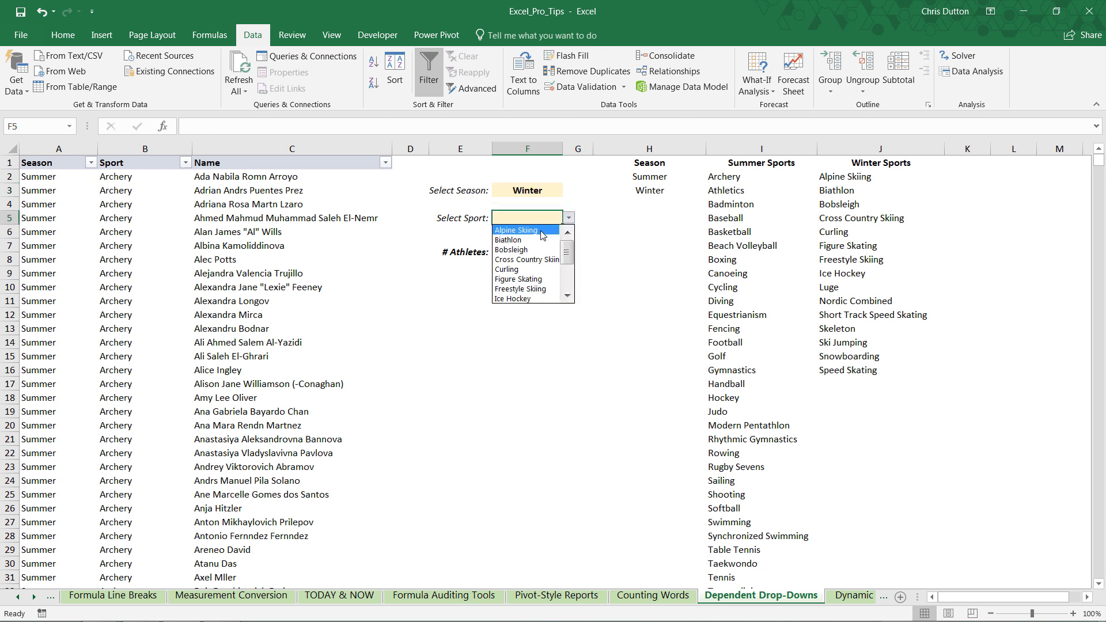
click(542, 231)
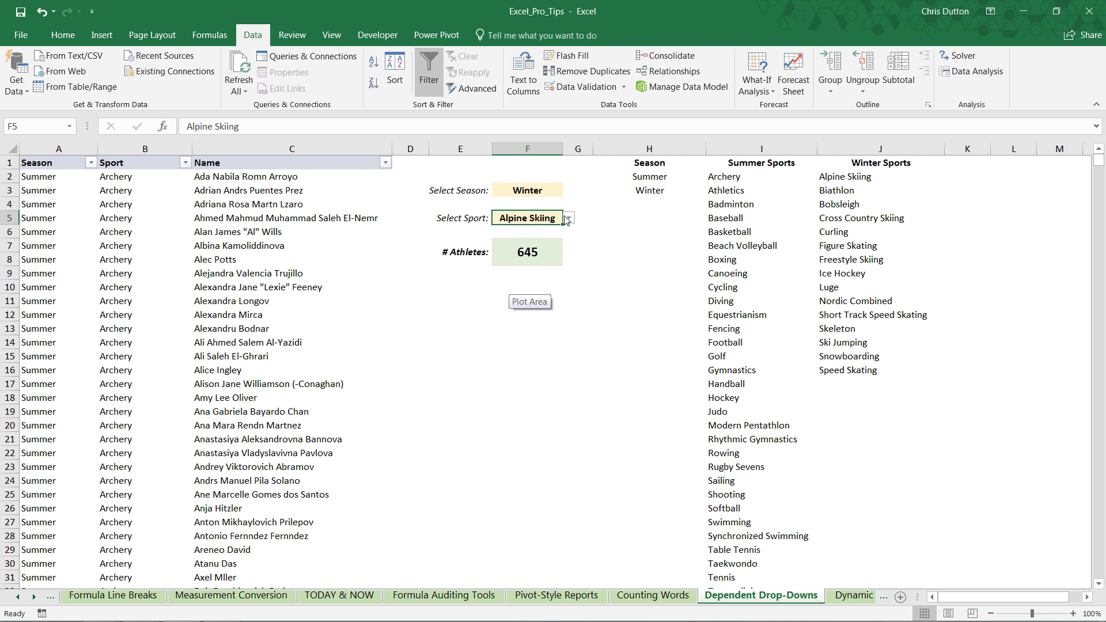
Set F3 back to Summer and choose Baseball in F5, giving 191 athletes.
click(552, 192)
click(568, 190)
click(550, 203)
click(556, 219)
click(568, 218)
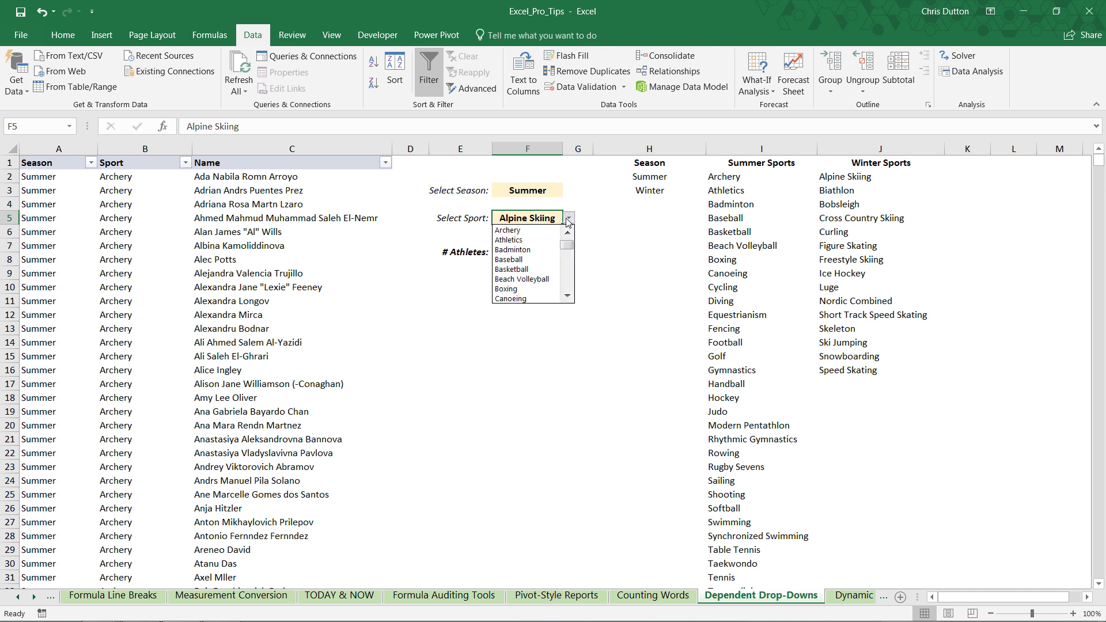
click(510, 261)
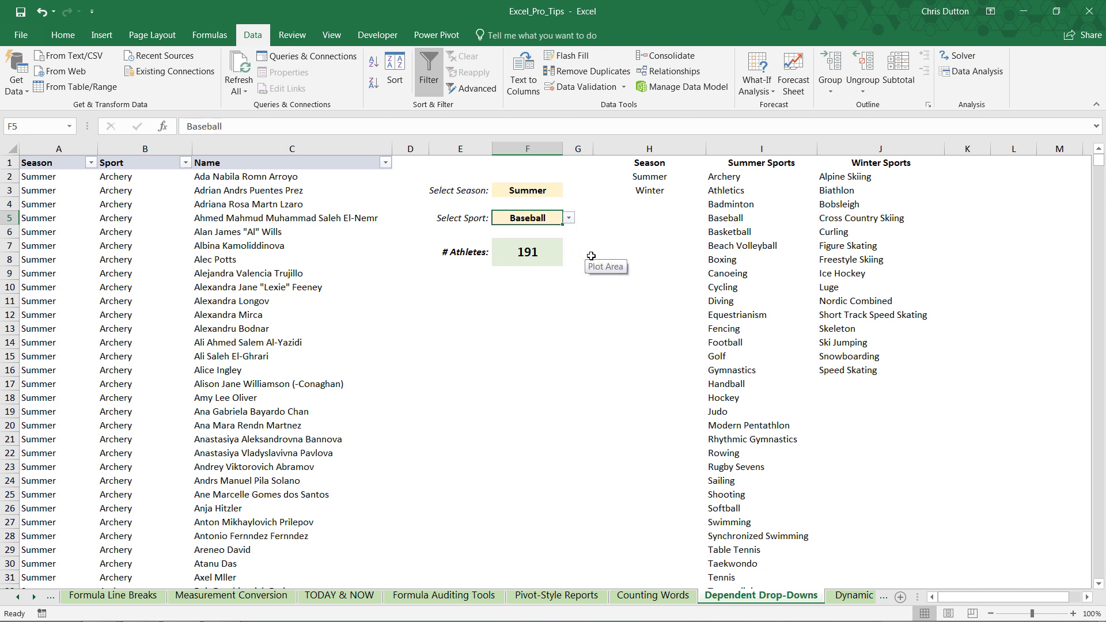